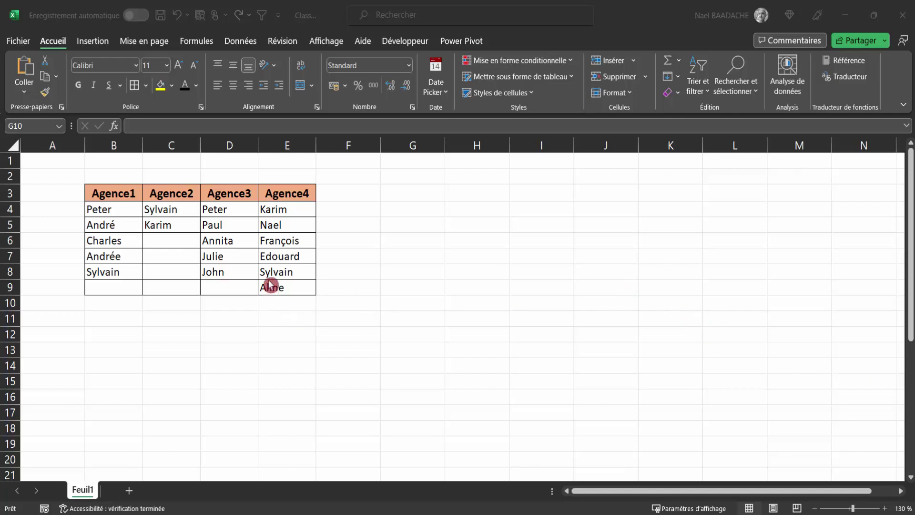
- Review the Agence1–Agence4 name table, its column headers and names
left_click_drag(105, 196, 283, 290)
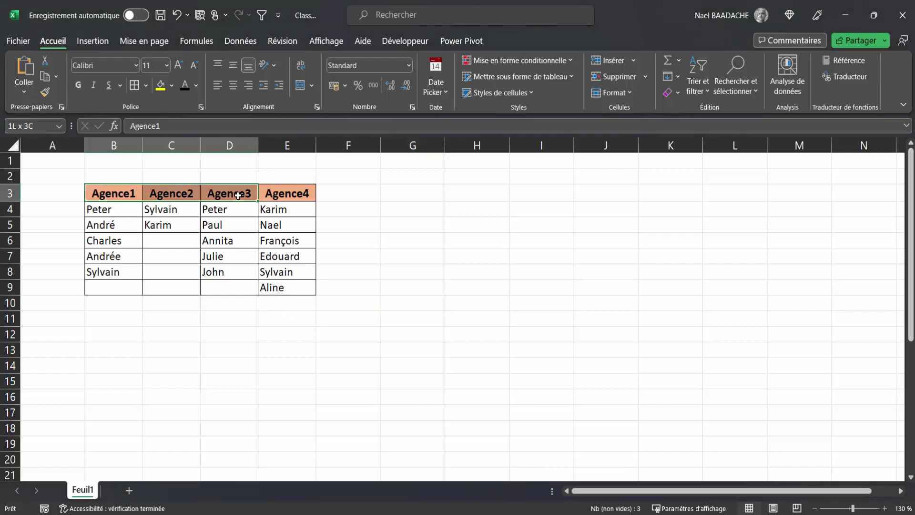
left_click(282, 259)
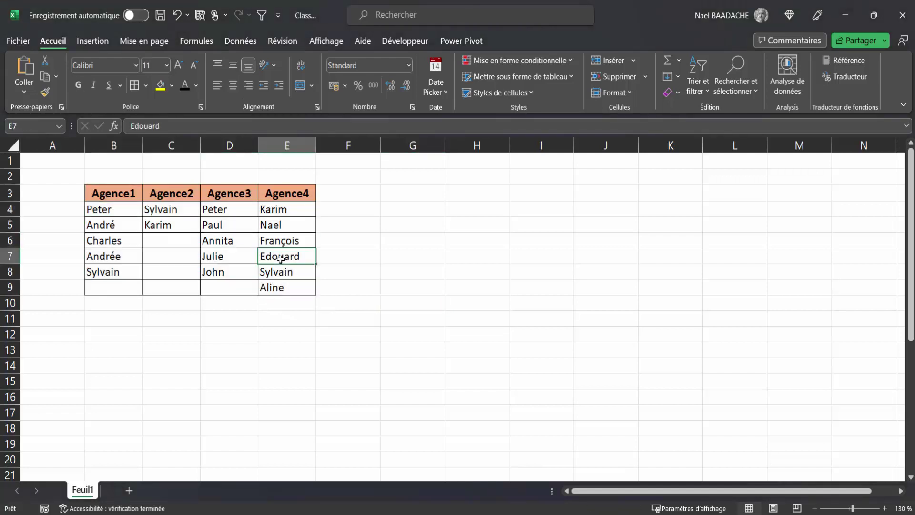
left_click(115, 191)
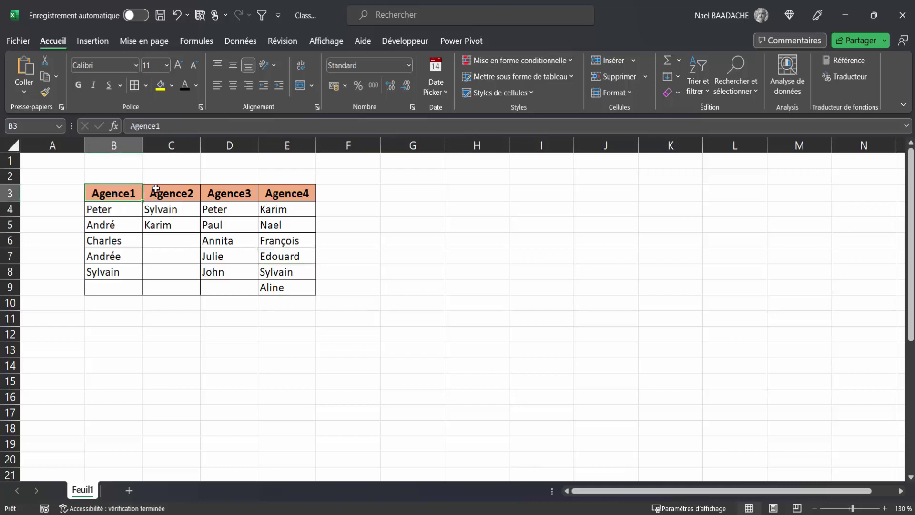
left_click(183, 194)
left_click(232, 193)
left_click(283, 195)
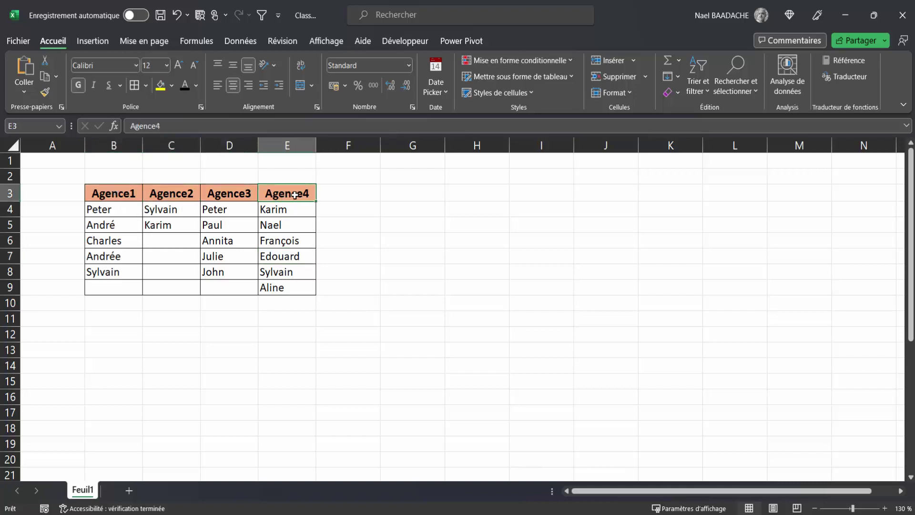
left_click(113, 211)
left_click(110, 240)
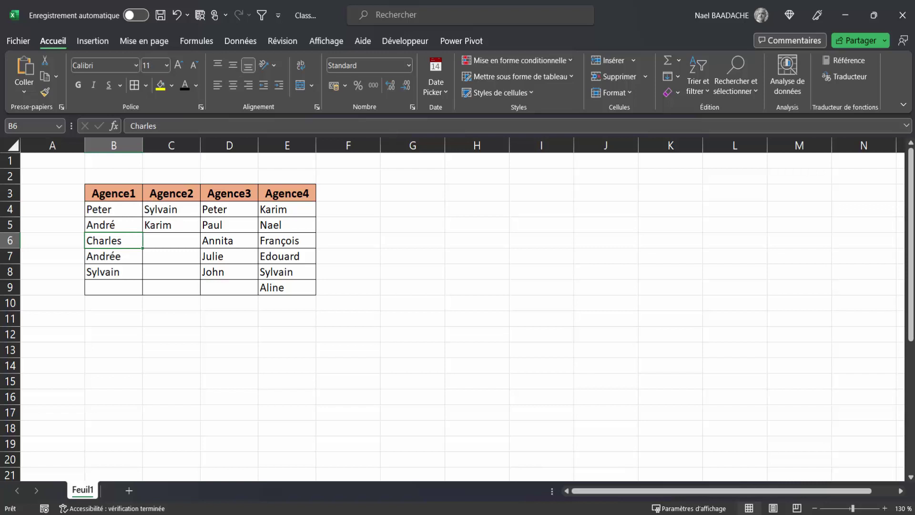
- Fill cell H3 with gold, then select the names B4:E9 and cell G5
left_click(483, 195)
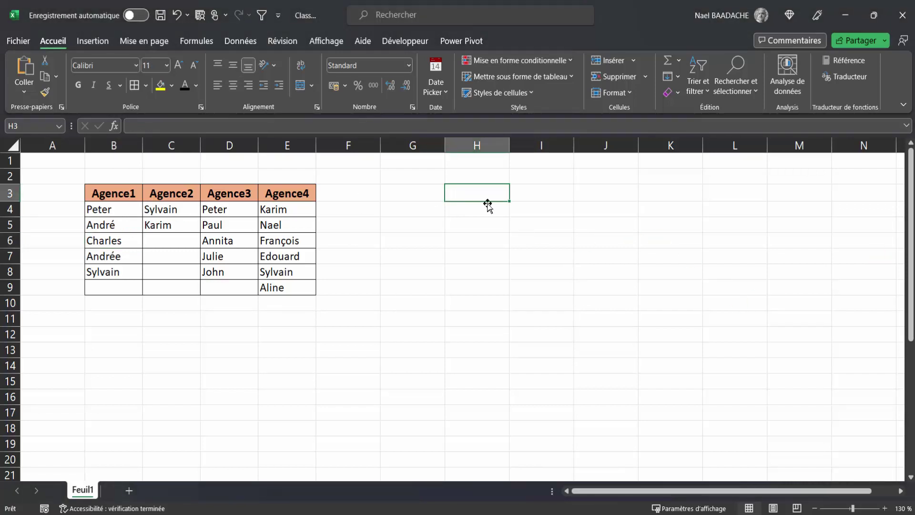
left_click(171, 86)
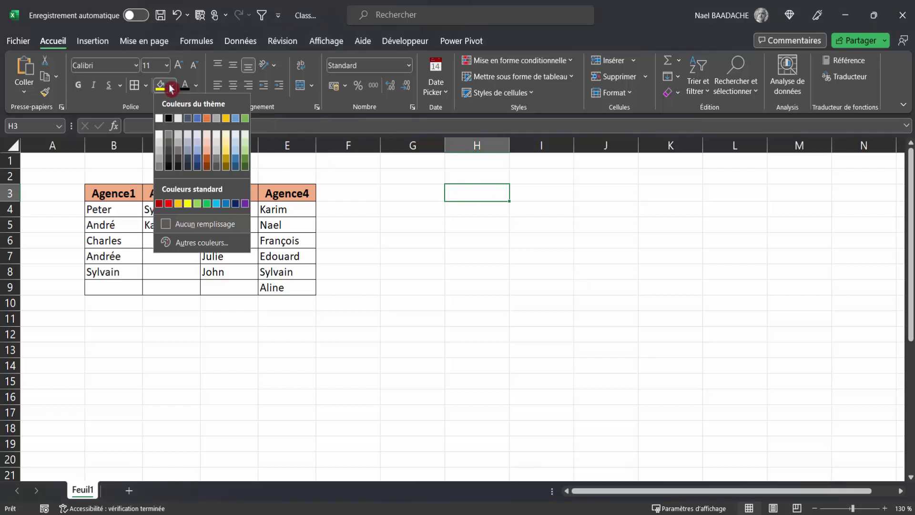
left_click(226, 118)
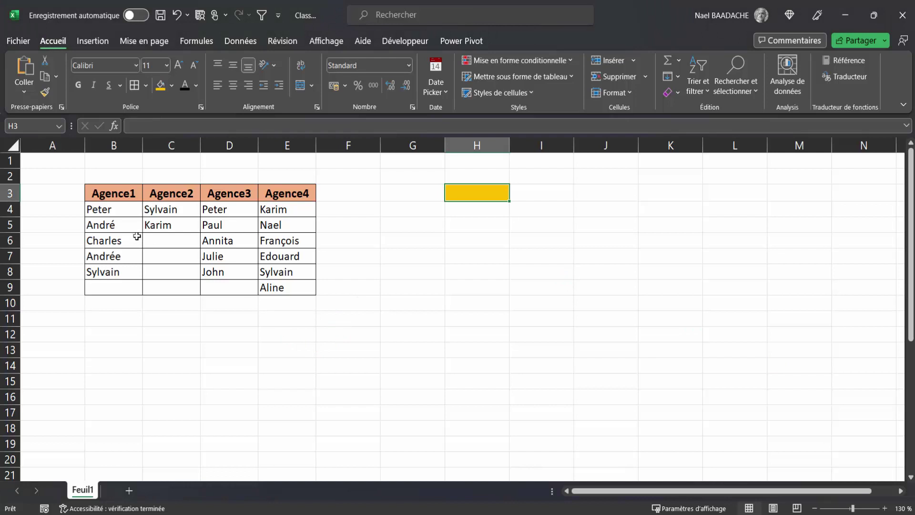
left_click_drag(123, 210, 283, 292)
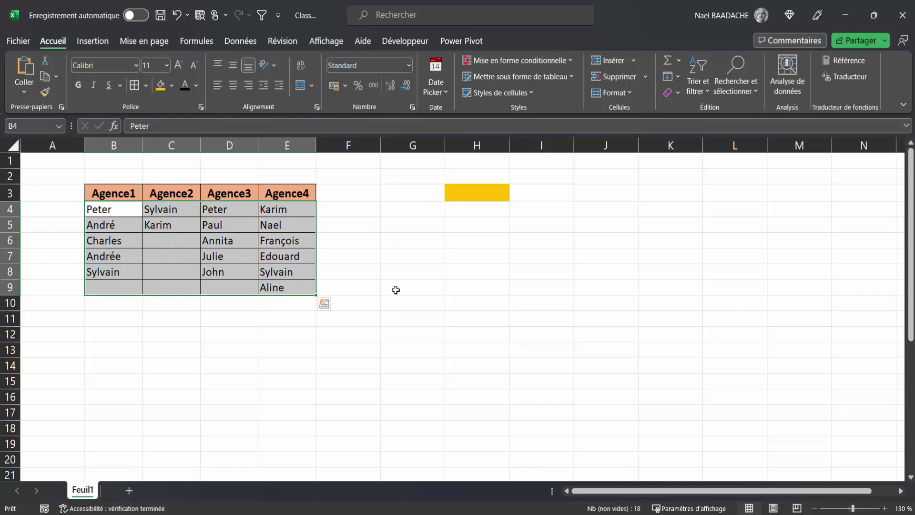
left_click(402, 227)
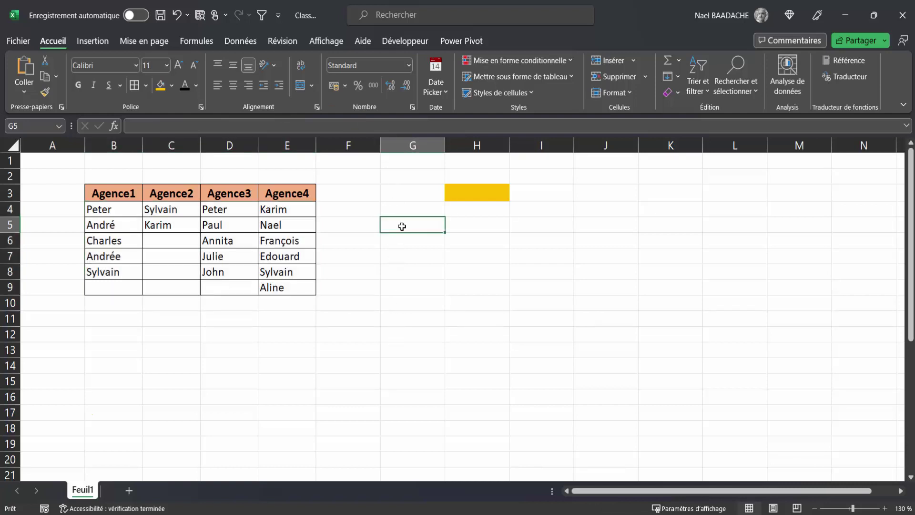
- Enter =DANSCOL(B4:E9) in G5 to stack all agency names into column G
double_click(402, 226)
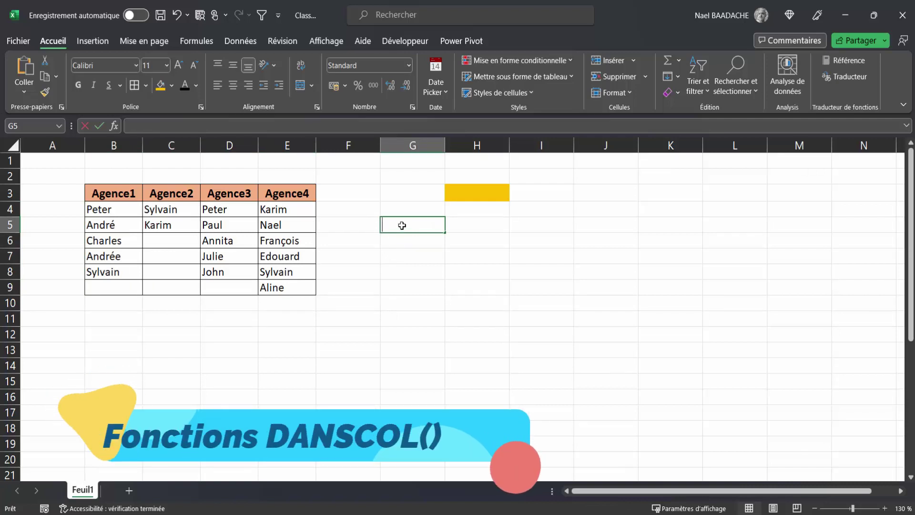
type("=dansc")
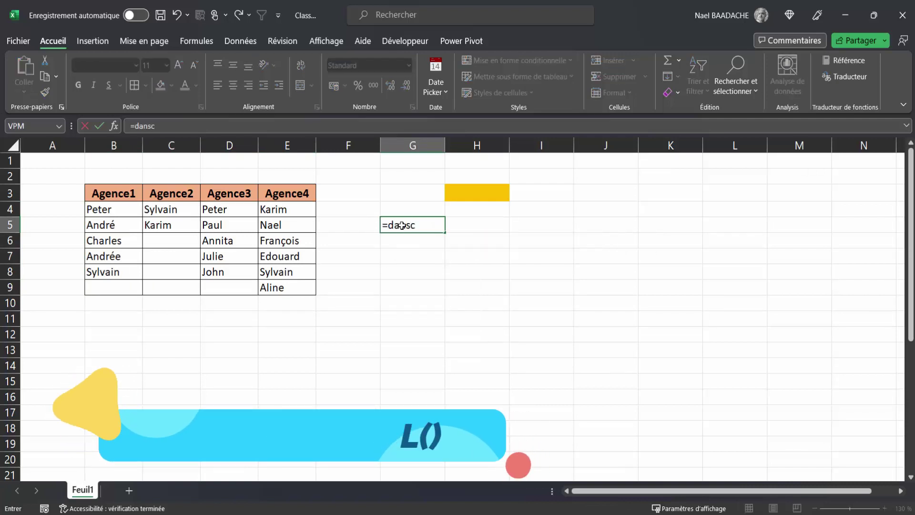
type("ol(")
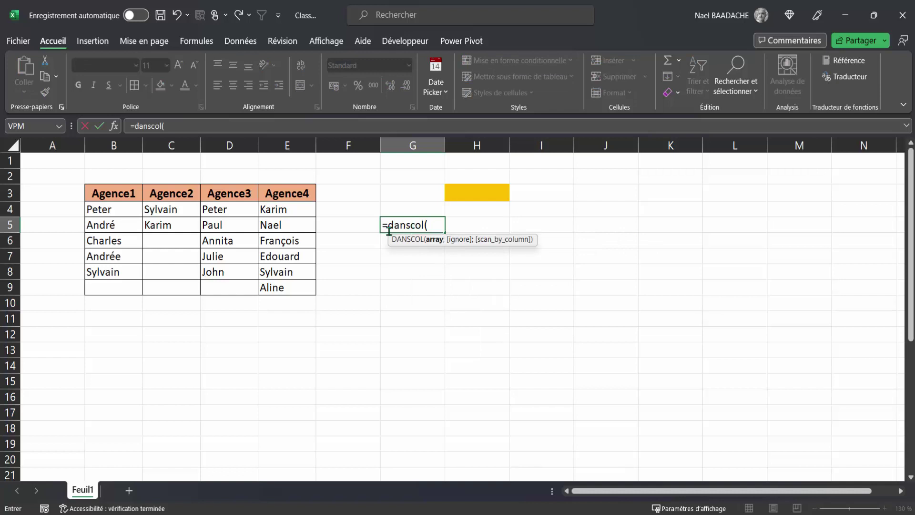
mouse_move(112, 210)
left_mouse_down()
mouse_move(110, 258)
mouse_move(285, 290)
left_mouse_up()
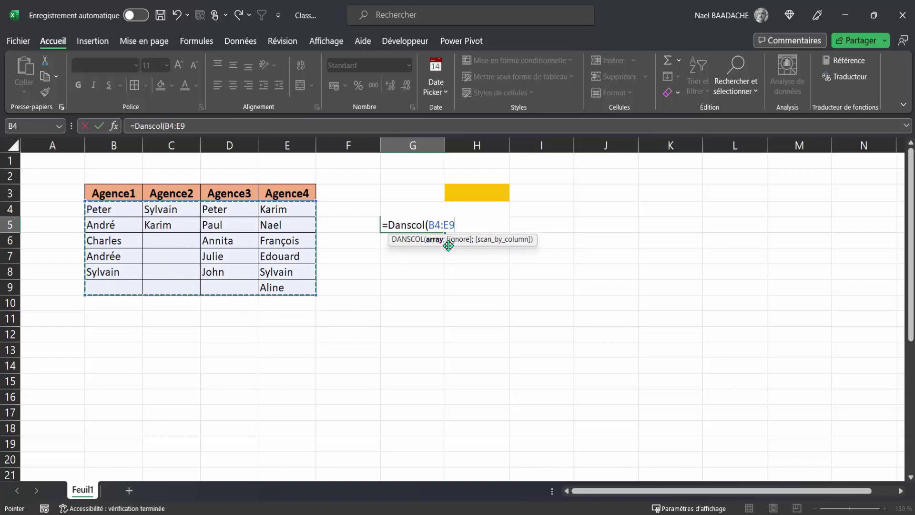
type(")")
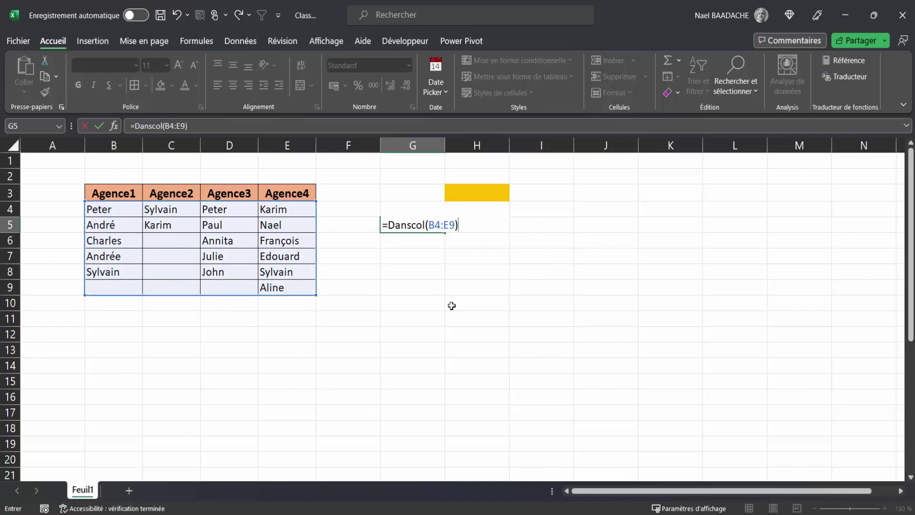
key("Return")
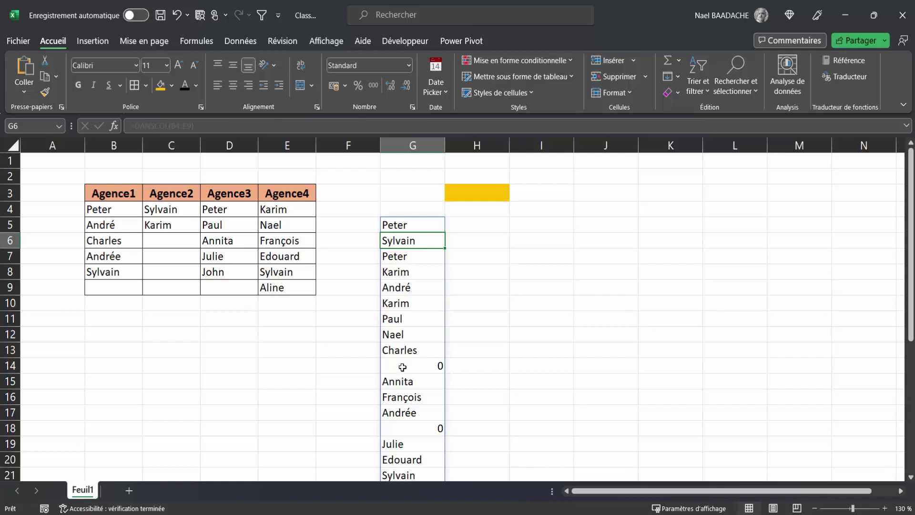
- Point out the empty Agence2 cells and the zeros they produce in the stacked list
left_click_drag(159, 239, 155, 284)
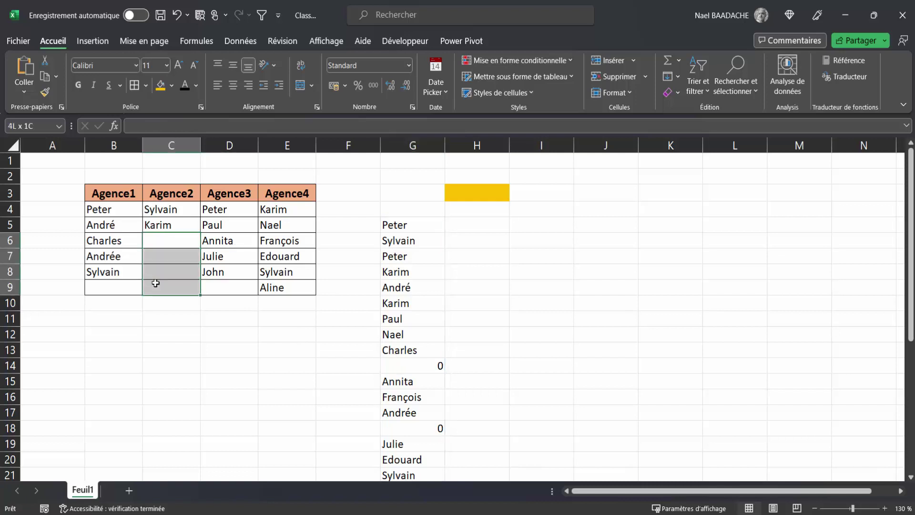
left_click(224, 288)
left_click(408, 365)
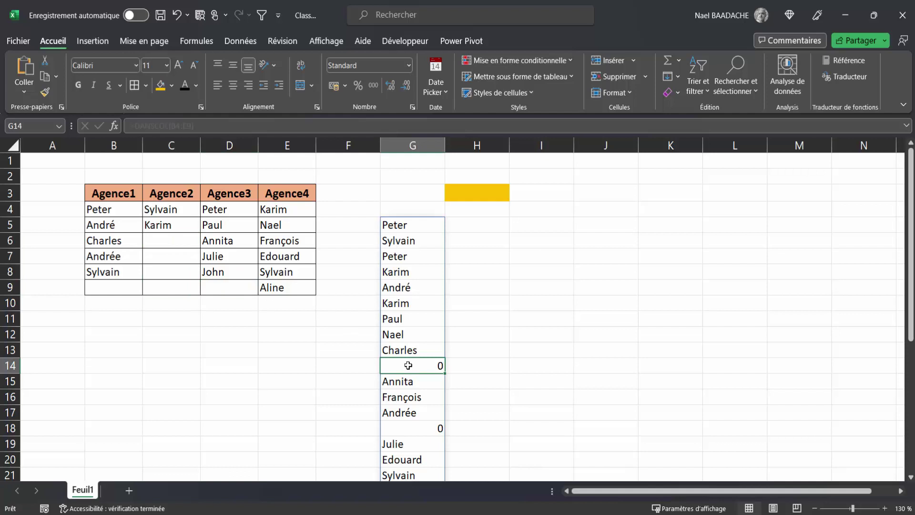
- Change the G5 formula to =DANSCOL(B4:E9;3) so blanks and errors are ignored
left_click(402, 225)
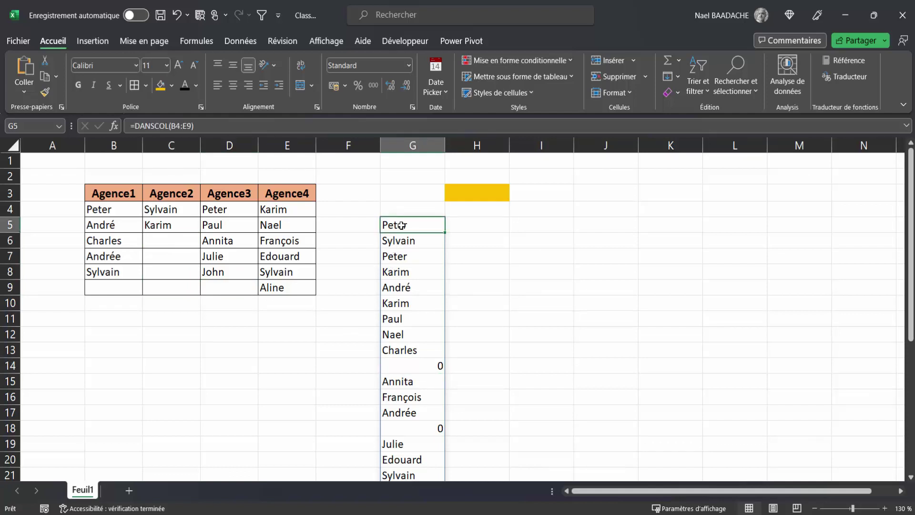
key("F2")
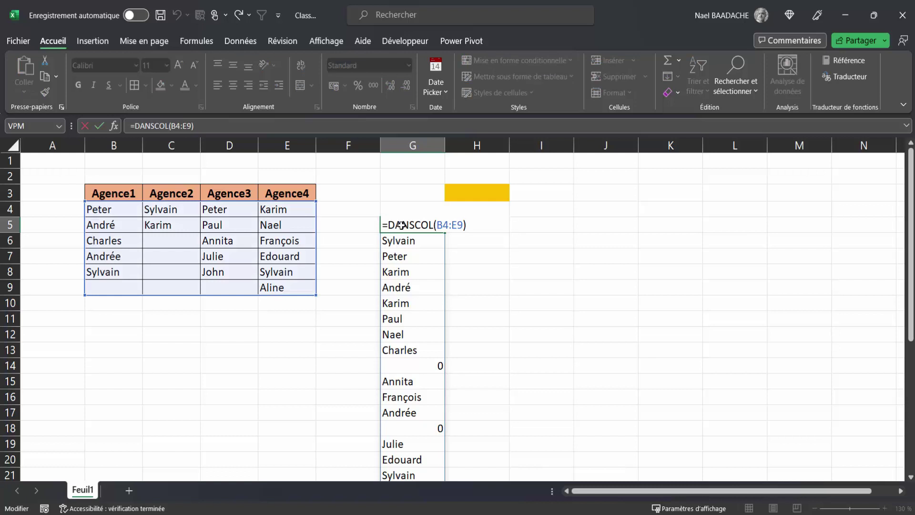
key("BackSpace")
type(";")
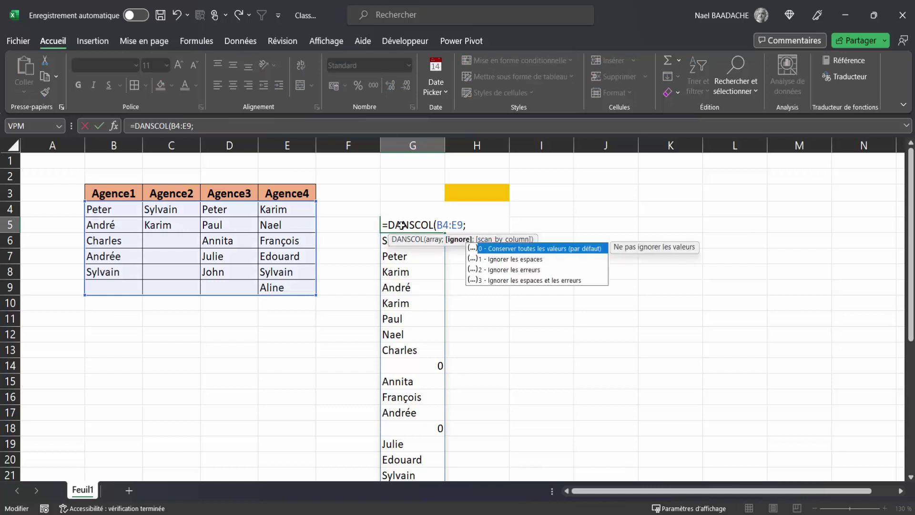
left_click(491, 249)
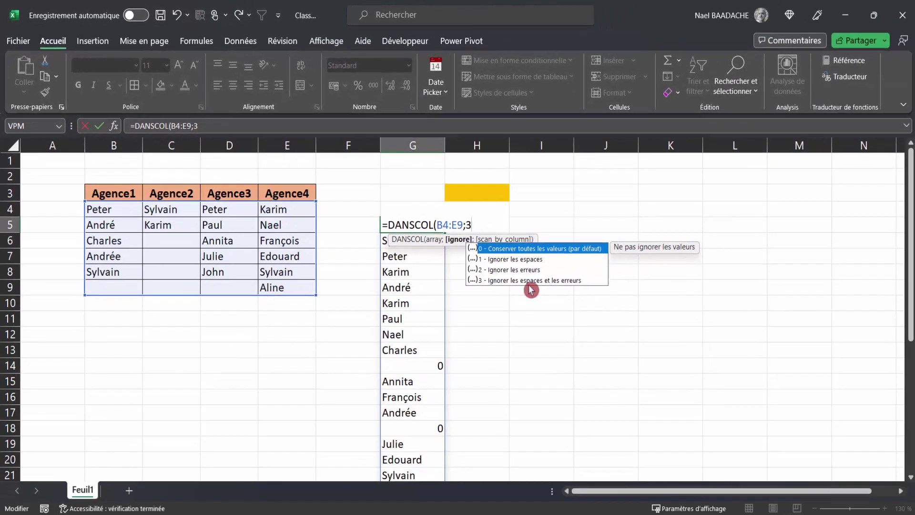
type("3)")
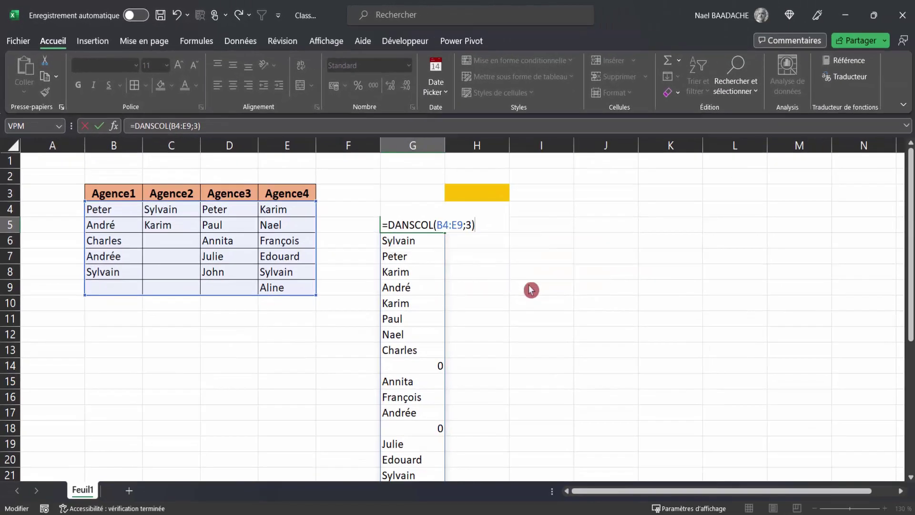
key("Return")
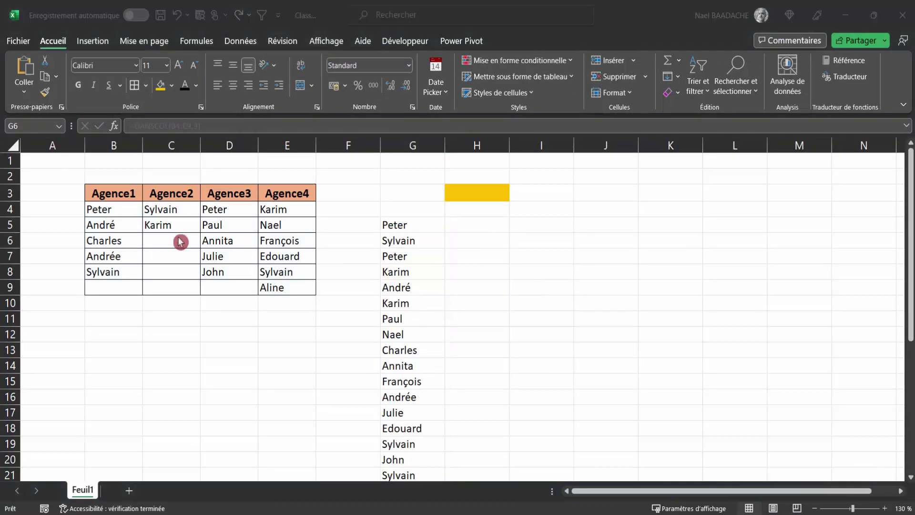
- Wrap the G5 formula in UNIQUE so the 14 agency names each appear once
left_click_drag(123, 209, 286, 292)
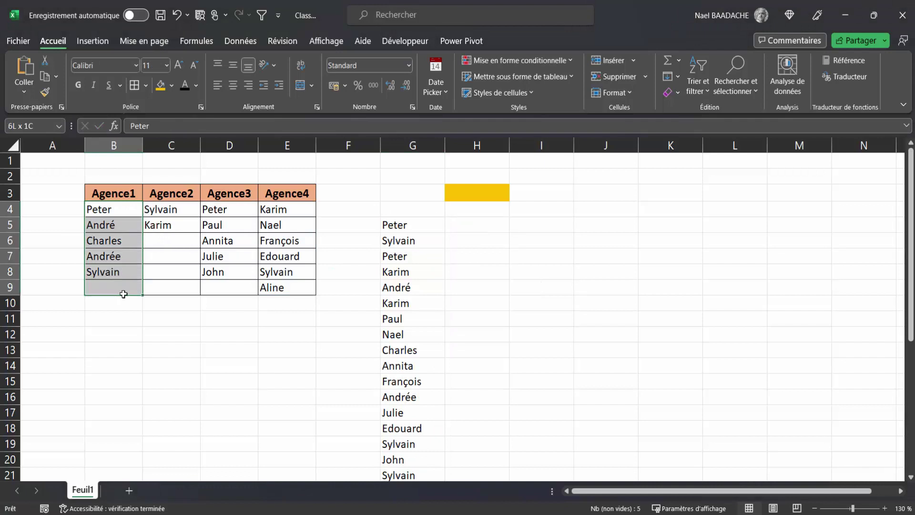
left_click_drag(179, 243, 176, 284)
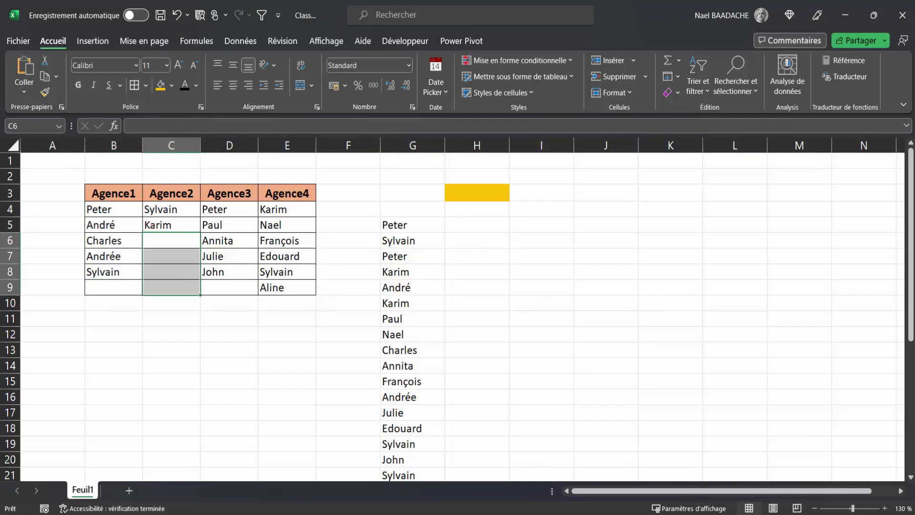
left_click(410, 225)
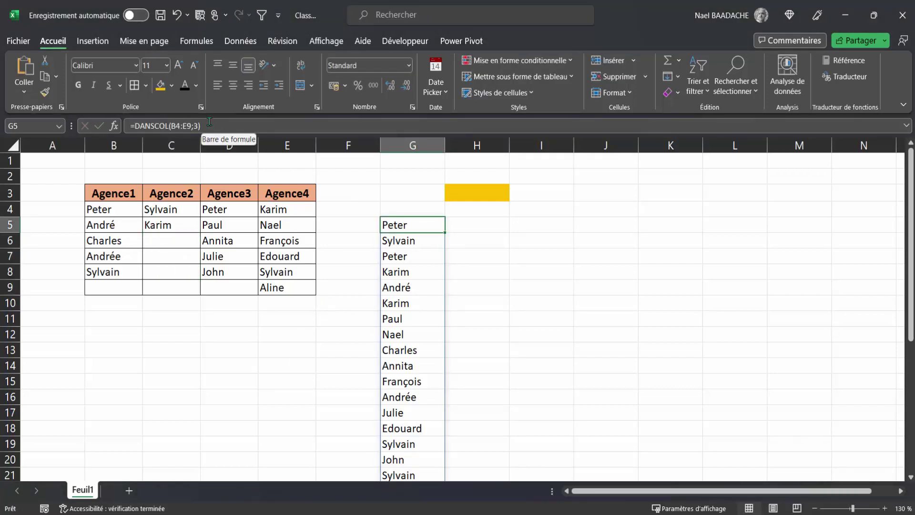
double_click(413, 225)
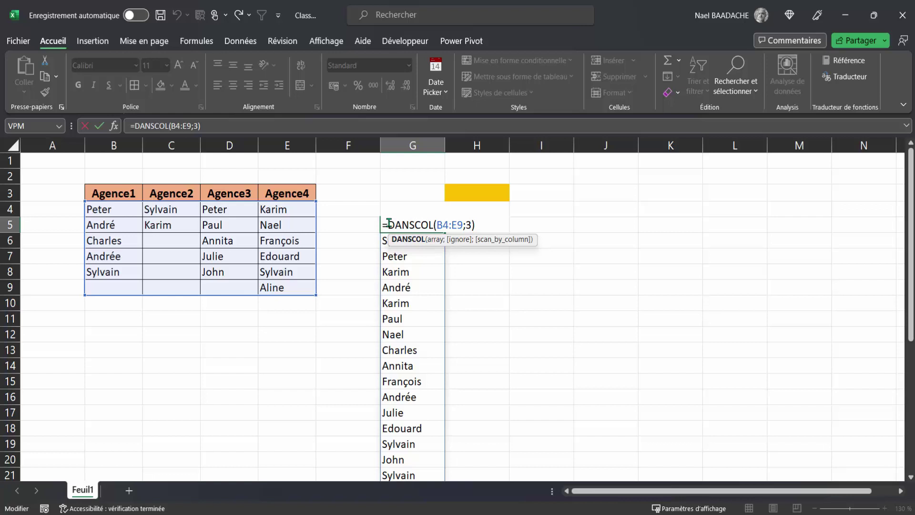
left_click(389, 224)
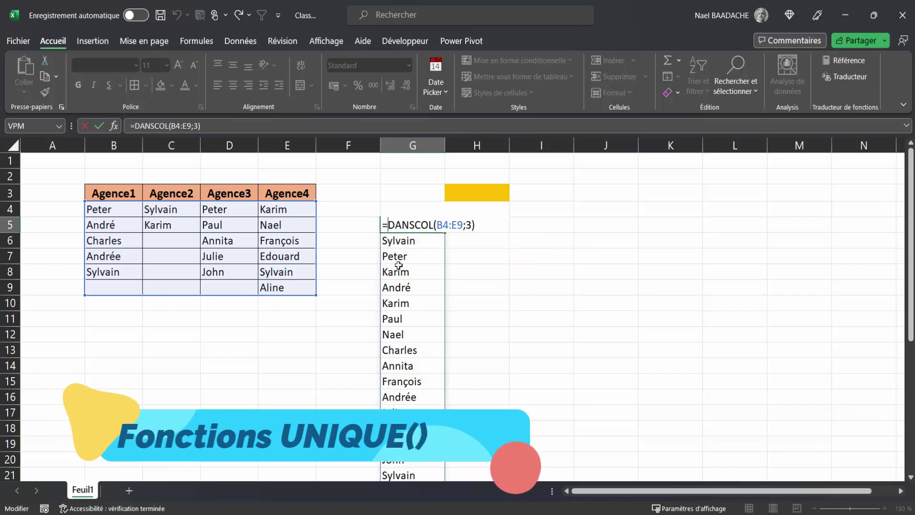
type("U")
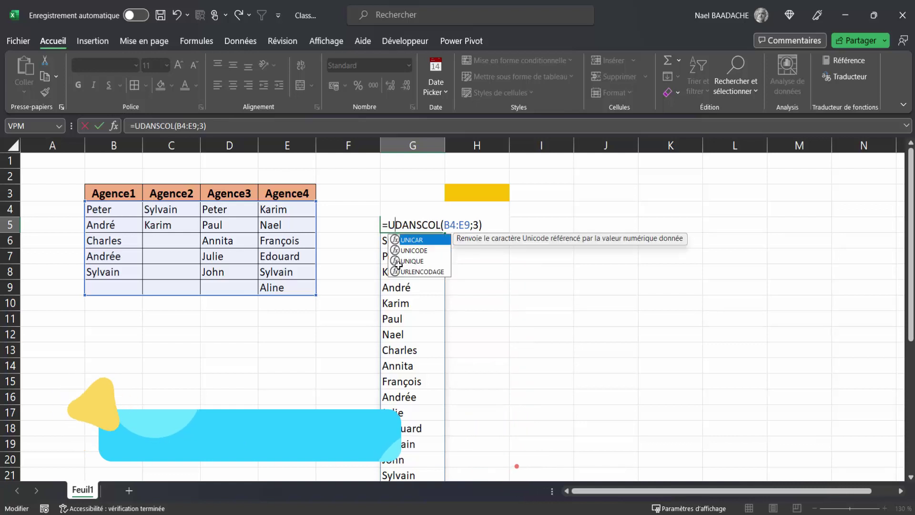
type("NIQUE(")
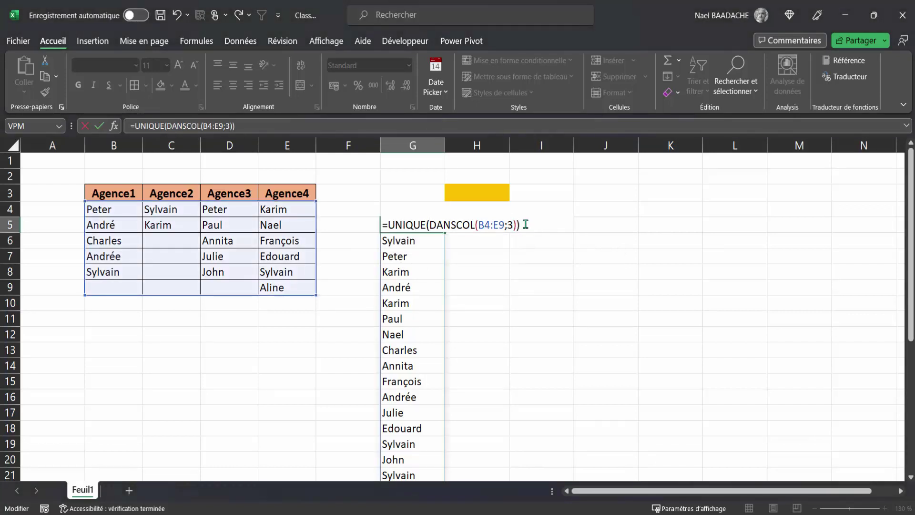
key("Return")
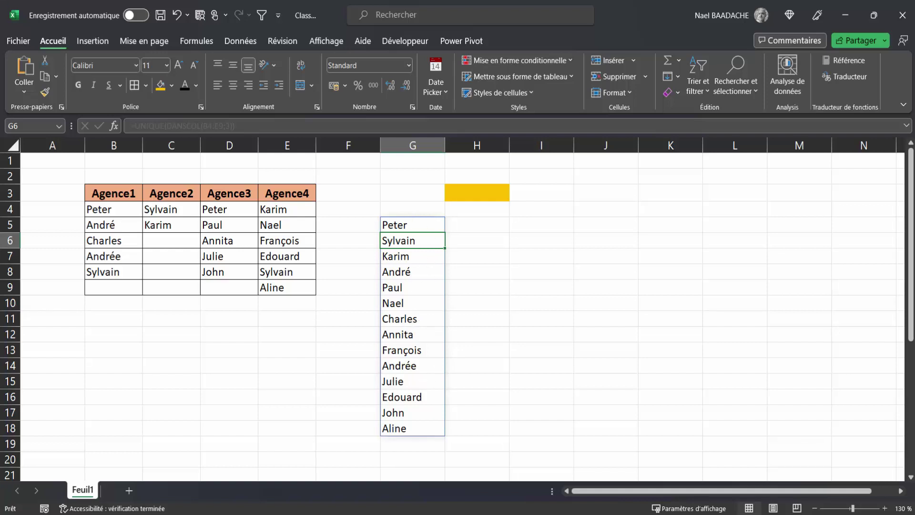
left_click(405, 224)
- Wrap the G5 formula in TRIER with sort order 1 (ascending), Aline to Sylvain
double_click(405, 224)
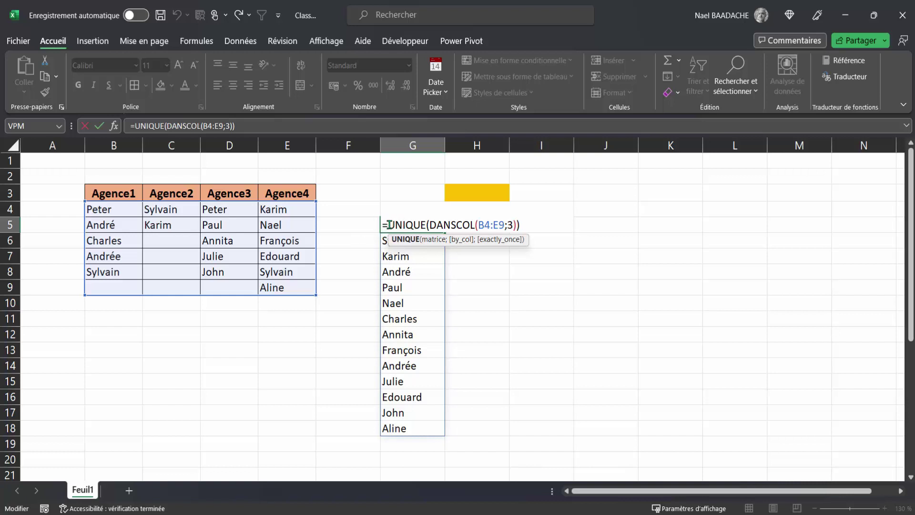
left_click(389, 224)
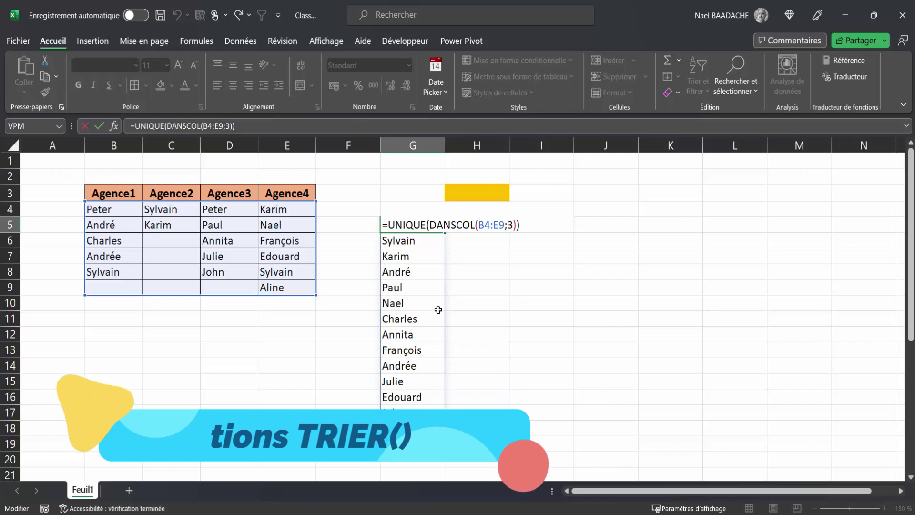
type("TRIER(")
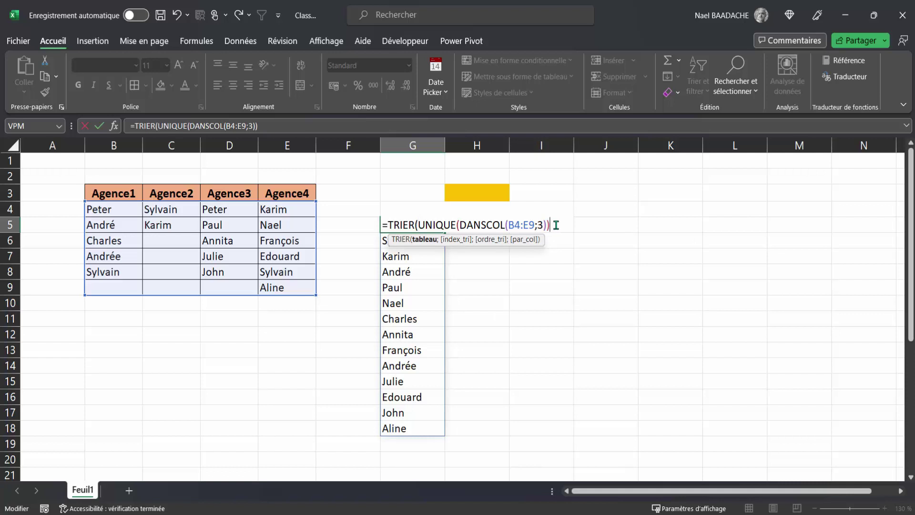
type(";")
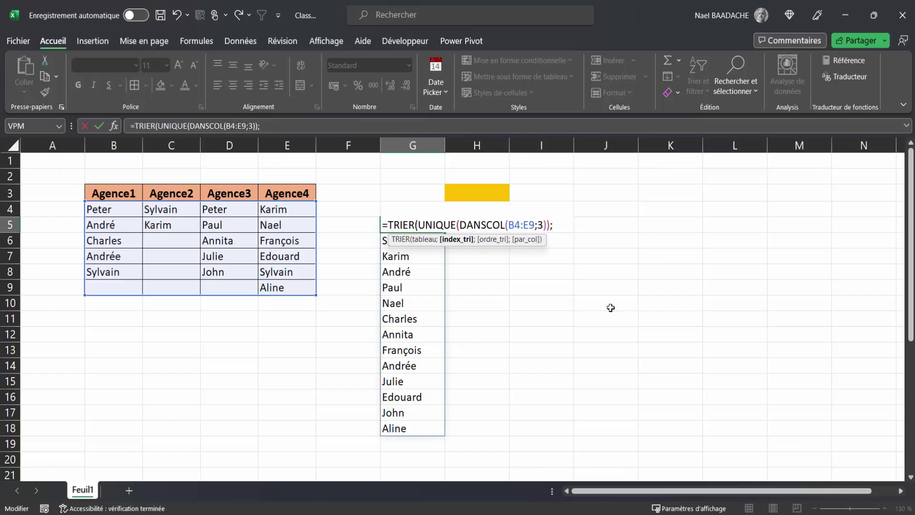
type(";")
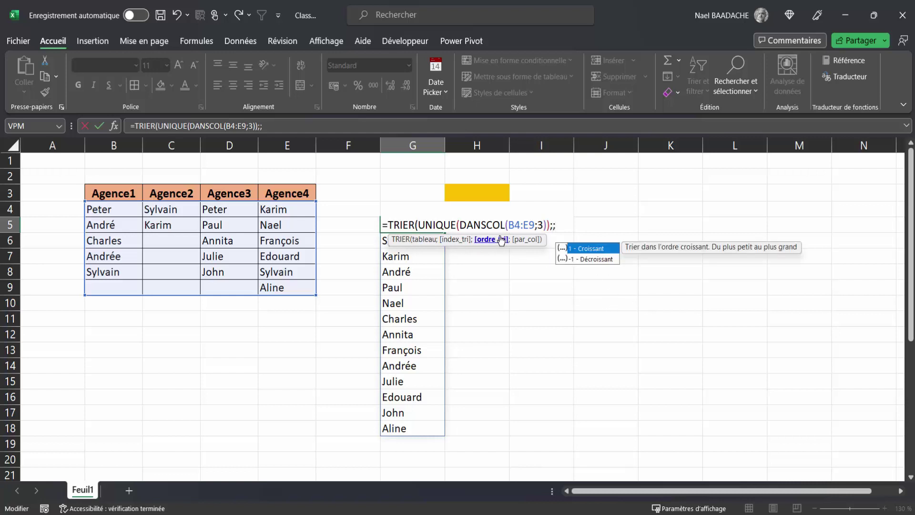
left_click(598, 253)
type(")")
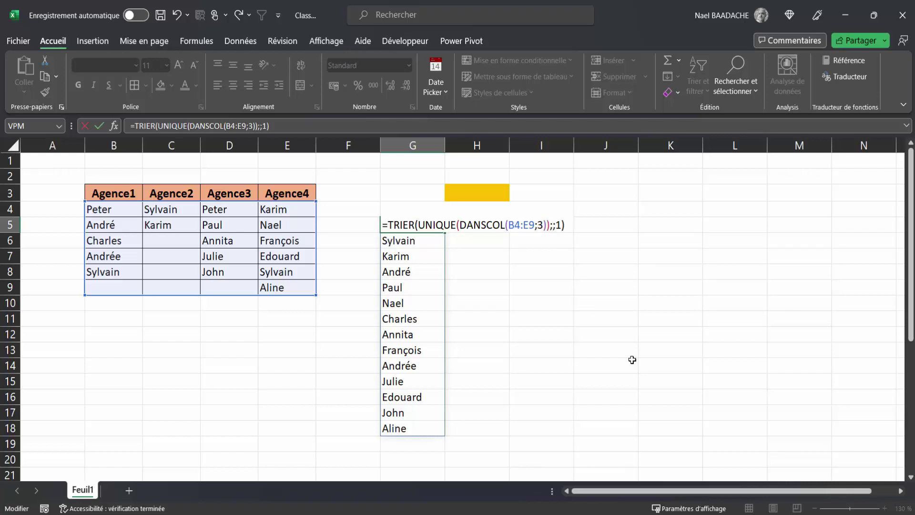
key("Return")
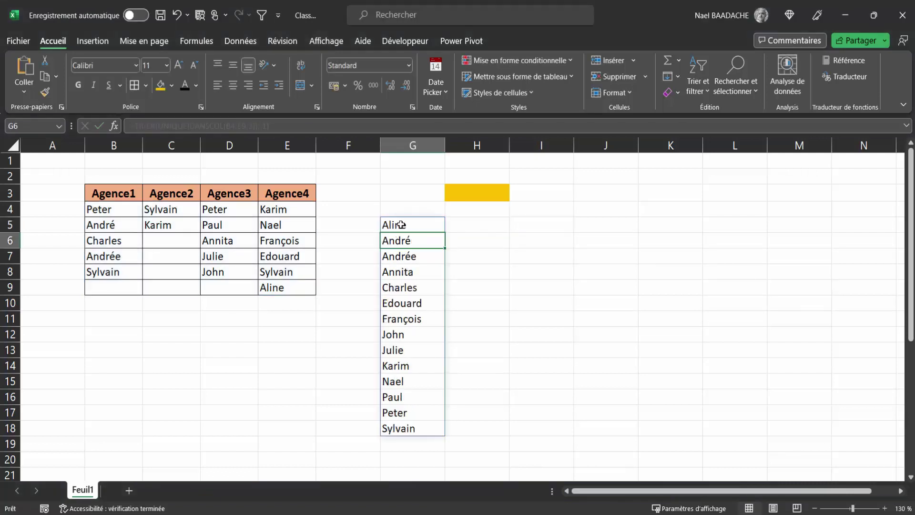
double_click(401, 225)
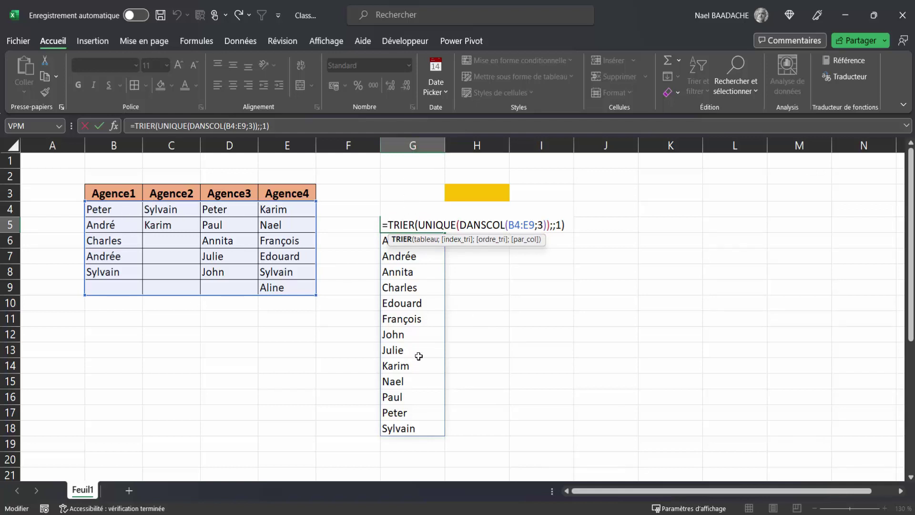
left_click(65, 447)
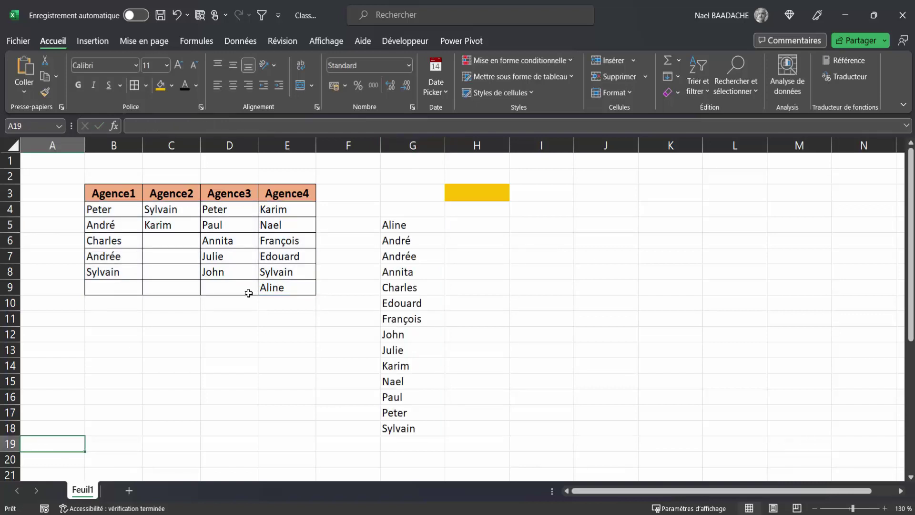
type("=D")
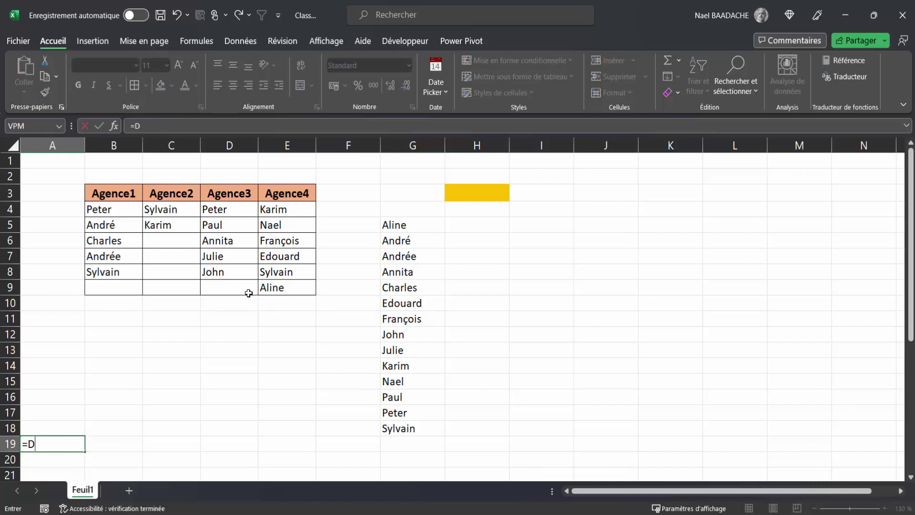
type("ans")
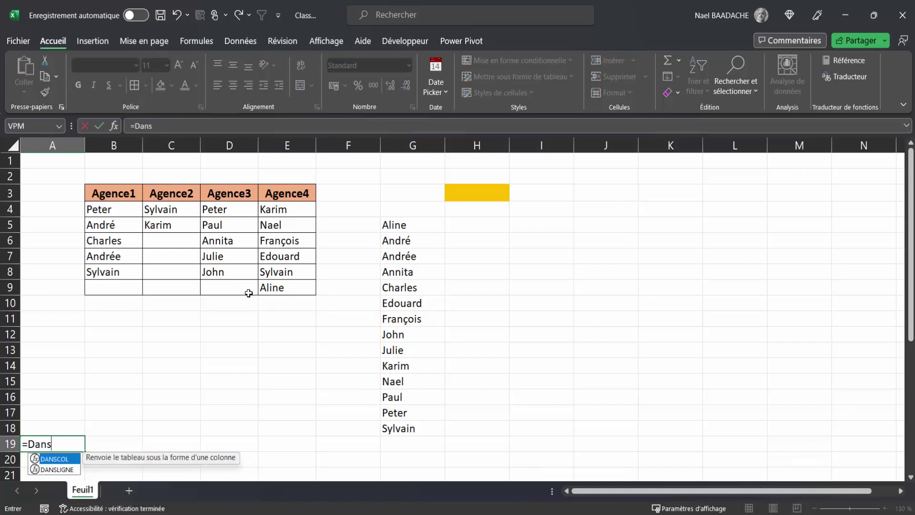
type("ligne(")
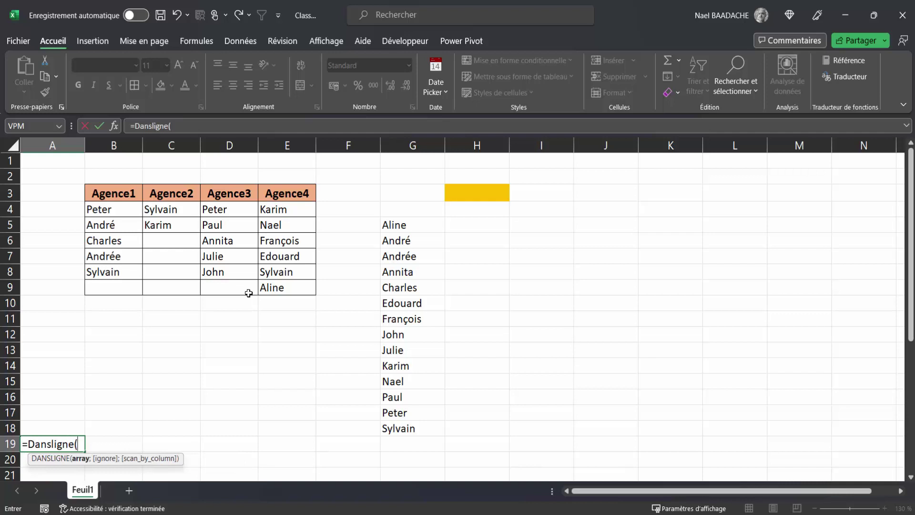
left_click_drag(123, 213, 283, 288)
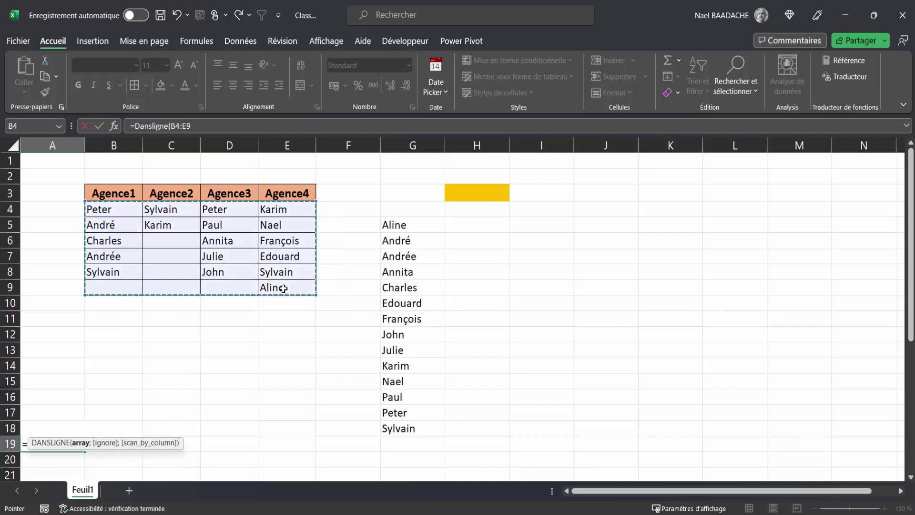
type(")")
key("Return")
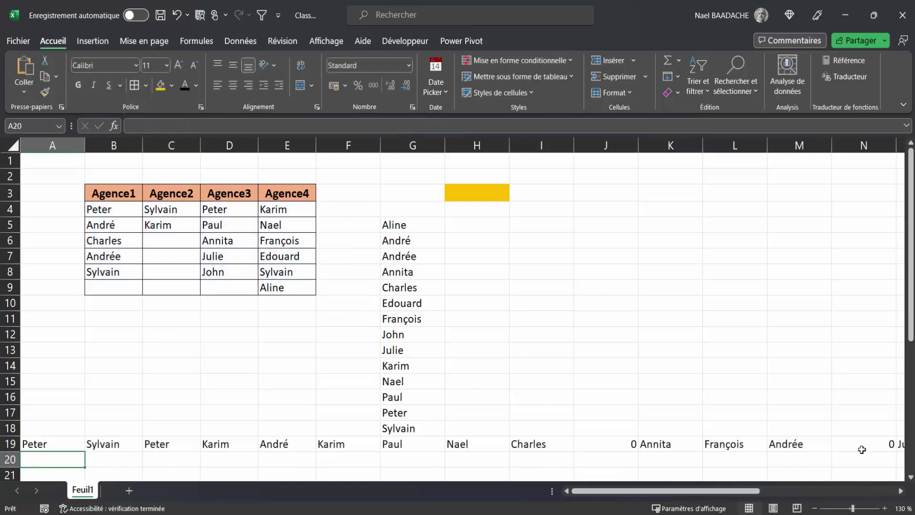
key("ctrl+z")
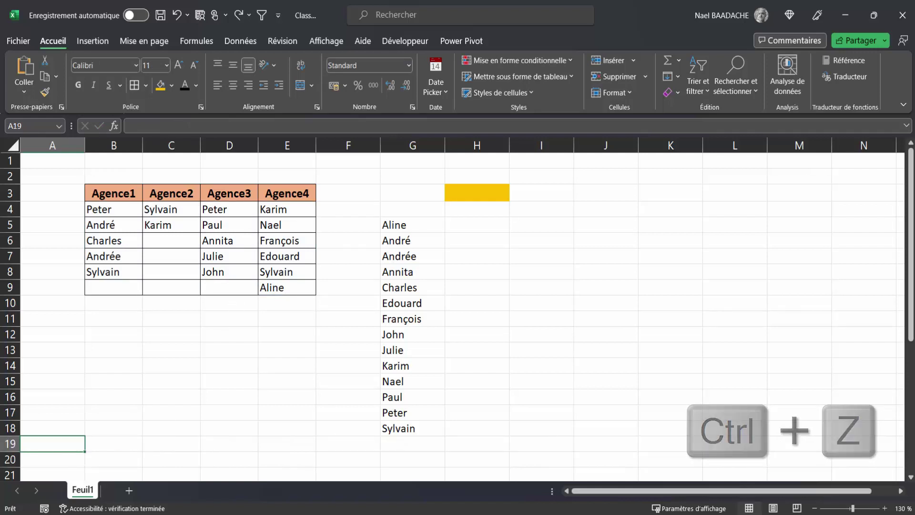
left_click(448, 222)
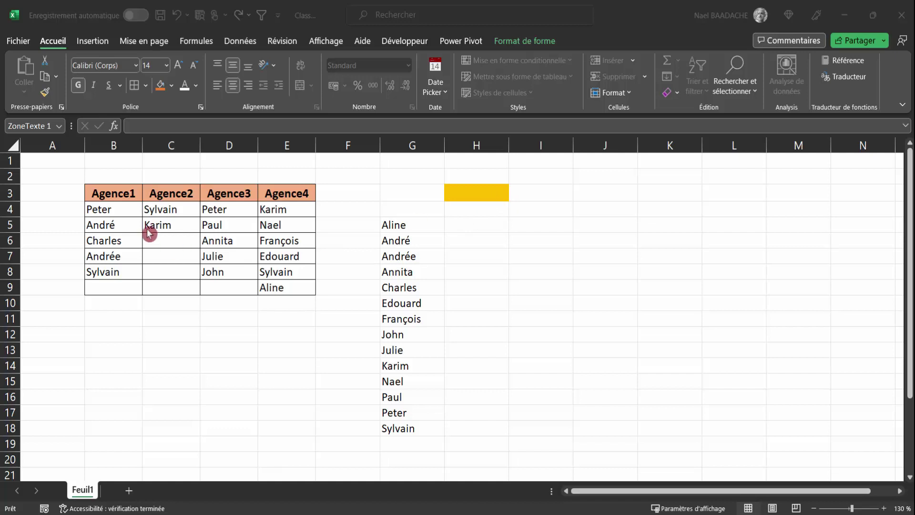
- Select parts of the agency table and column G, then switch to the Insertion ribbon
left_click_drag(122, 195, 246, 286)
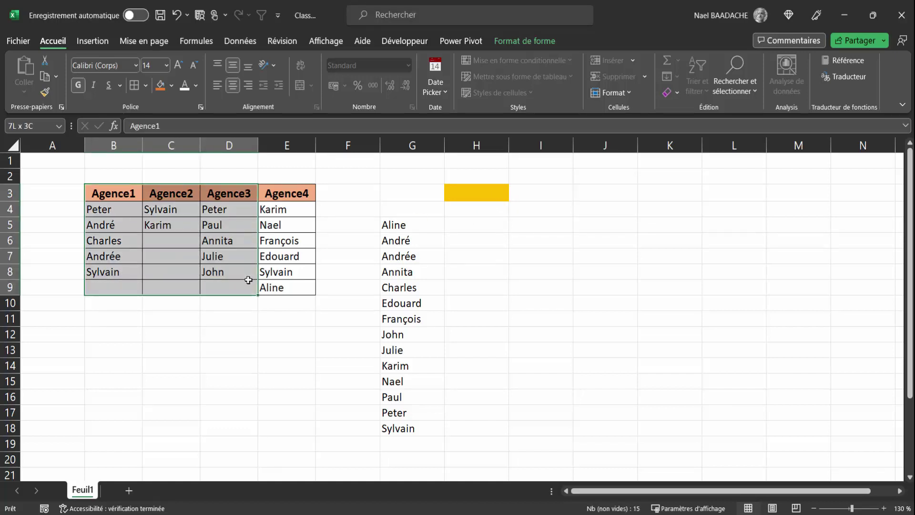
left_click(409, 145)
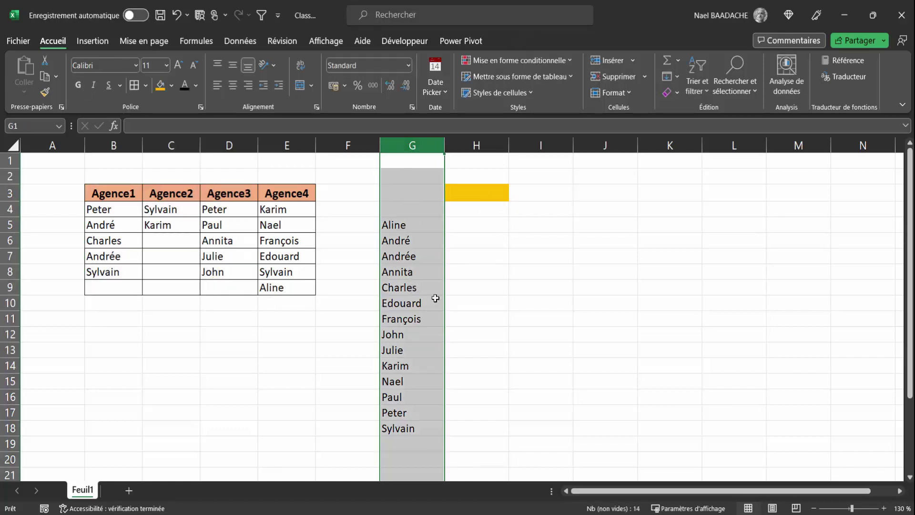
left_click(587, 323)
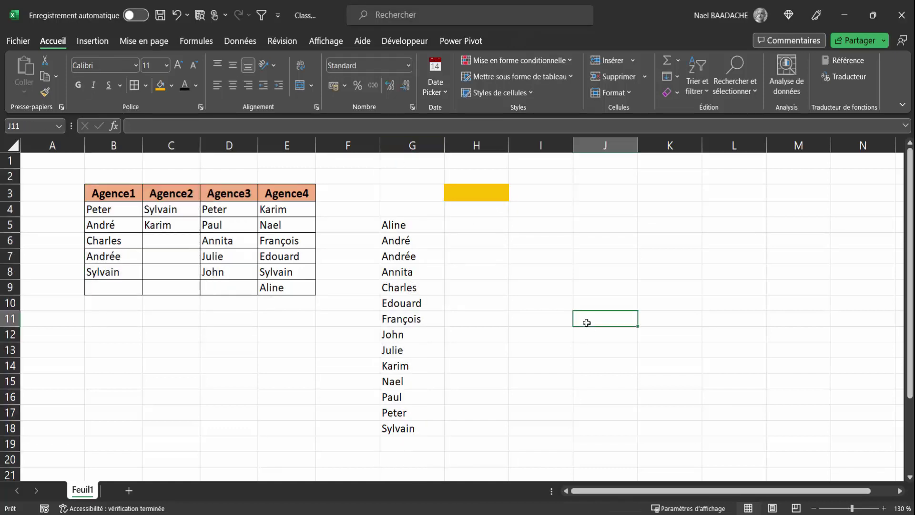
left_click(187, 226)
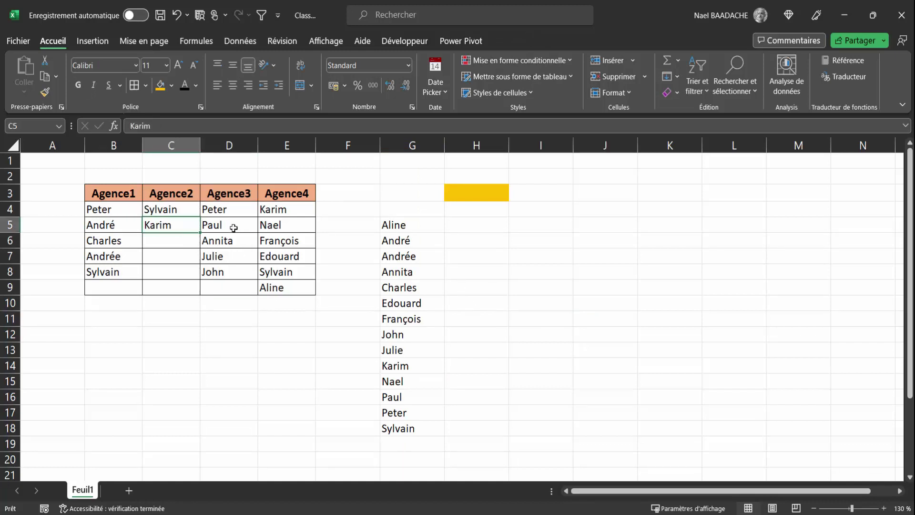
left_click(233, 228)
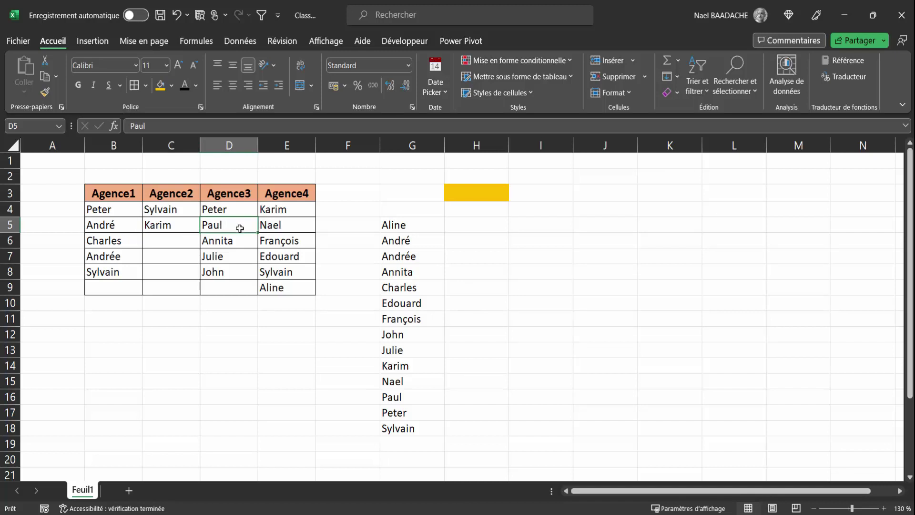
left_click(101, 43)
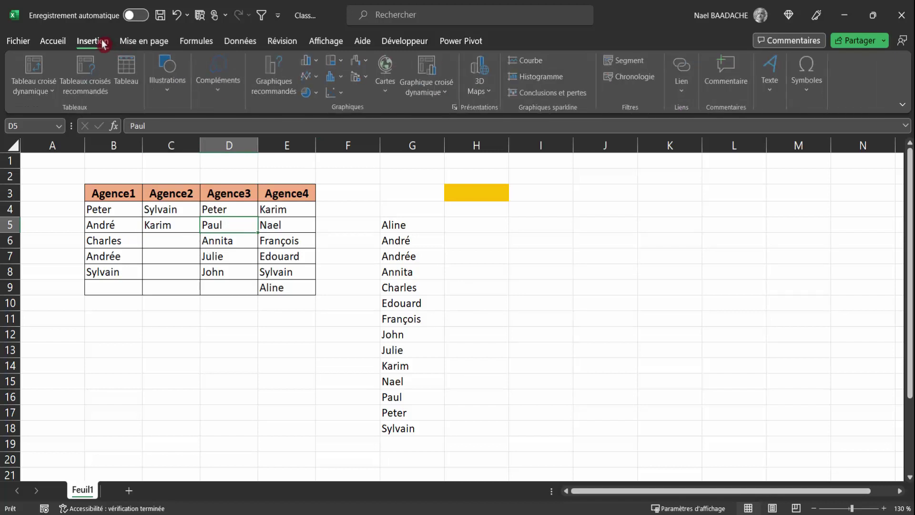
- Convert B3:E9 into a table with headers, then select the sorted names G5:G18
left_click(129, 69)
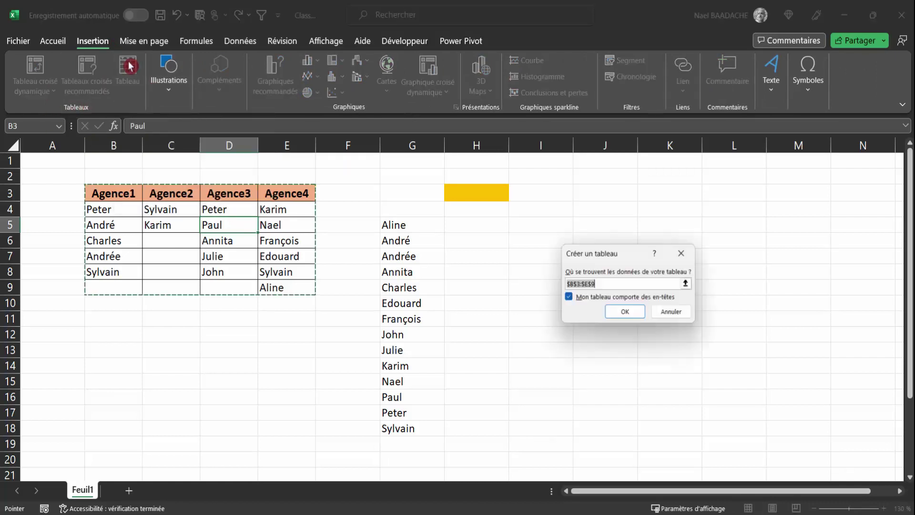
left_click_drag(634, 255, 188, 343)
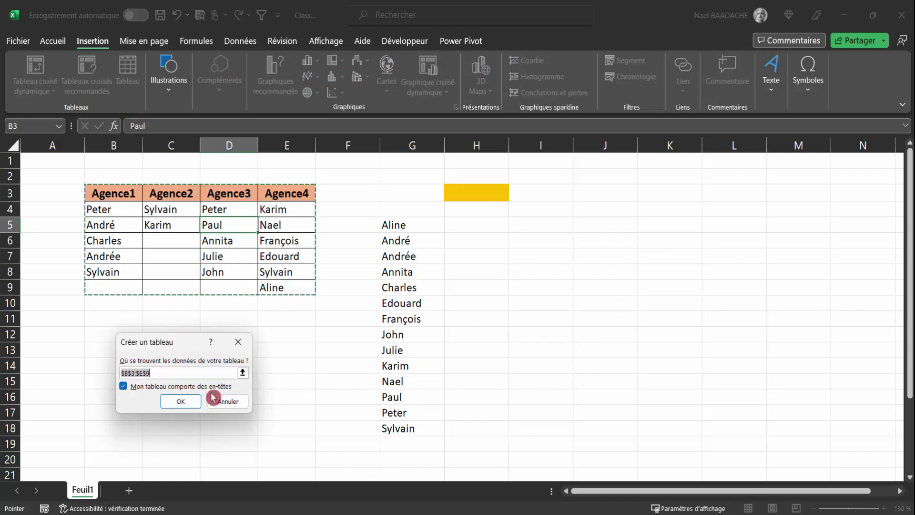
left_click(180, 401)
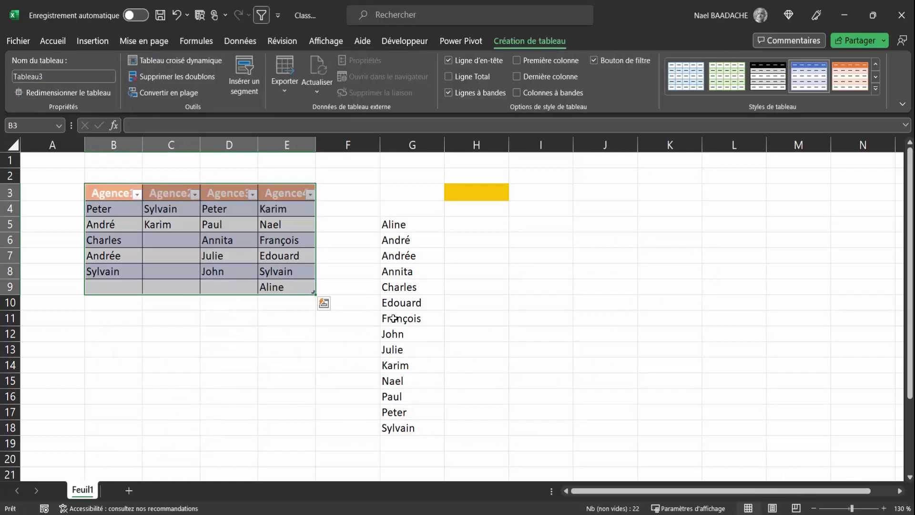
left_click(257, 235)
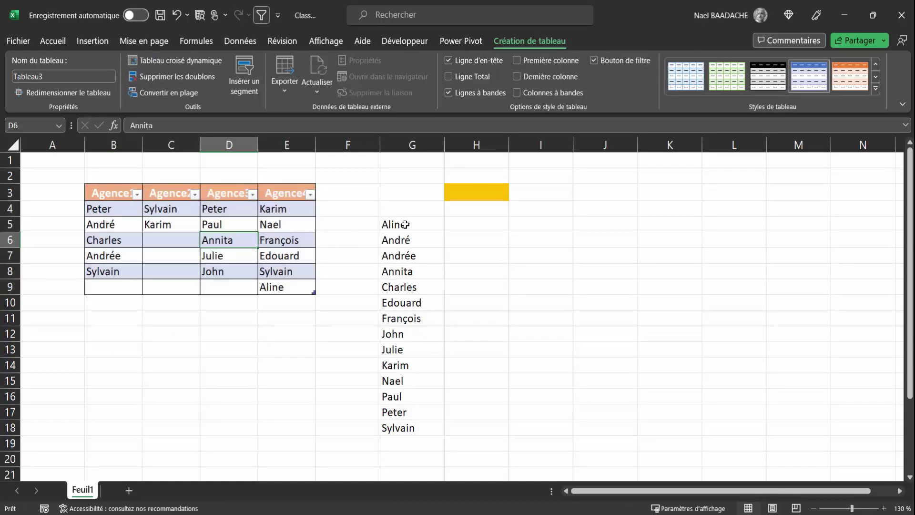
left_click(405, 225)
left_click_drag(405, 232, 403, 424)
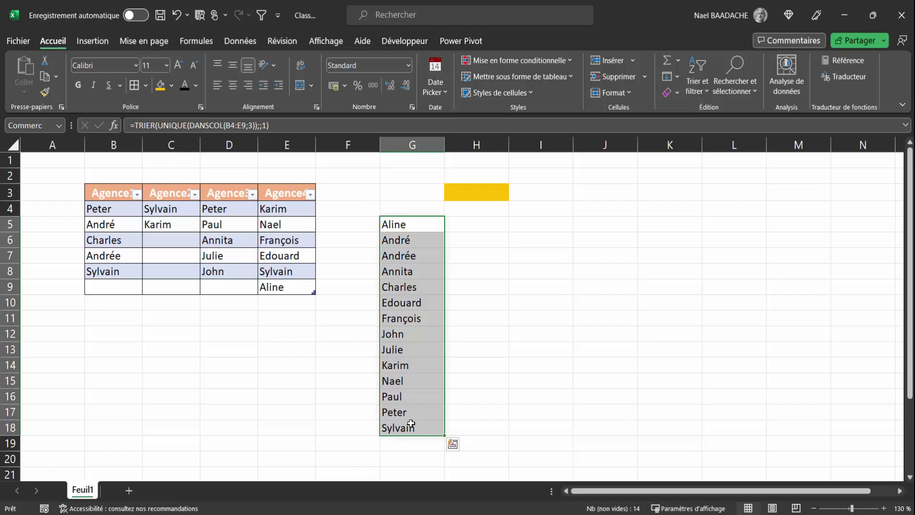
- Name the G5:G18 range Commercial in the Name Box and reselect it to verify
left_click(48, 125)
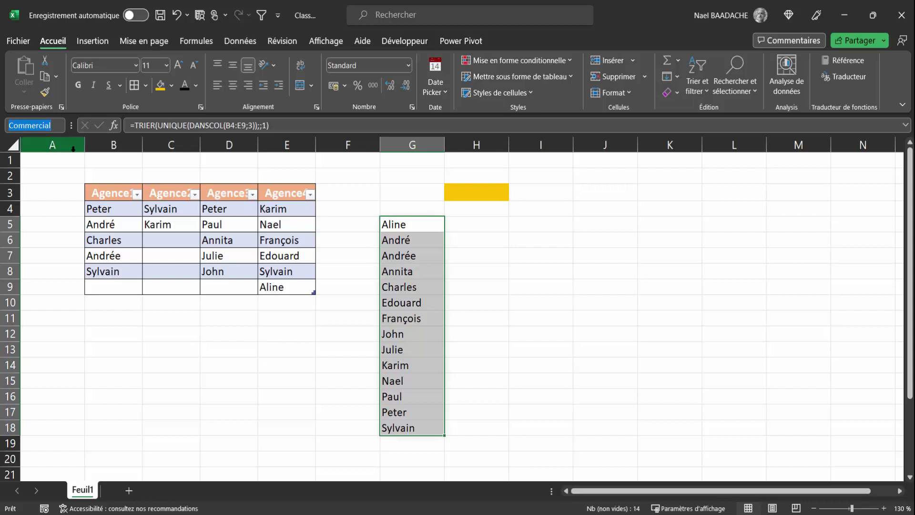
type("C")
key("Return")
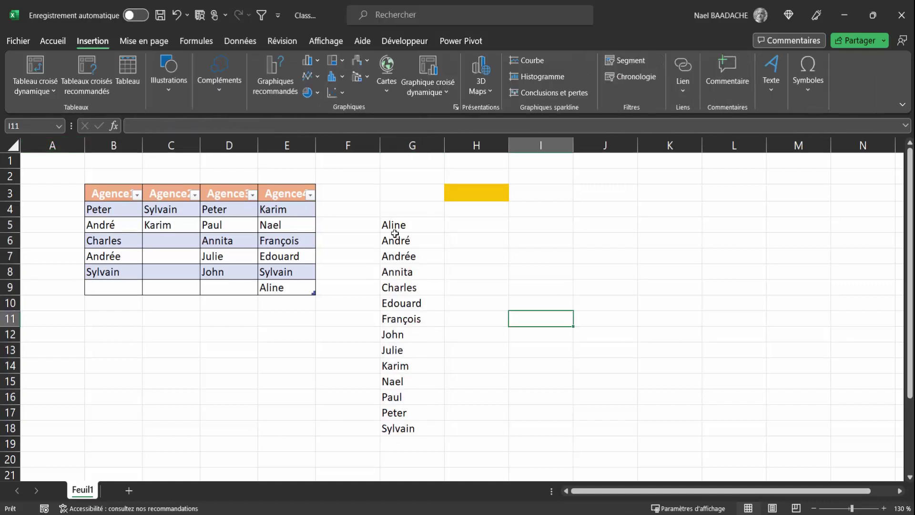
left_click(395, 225)
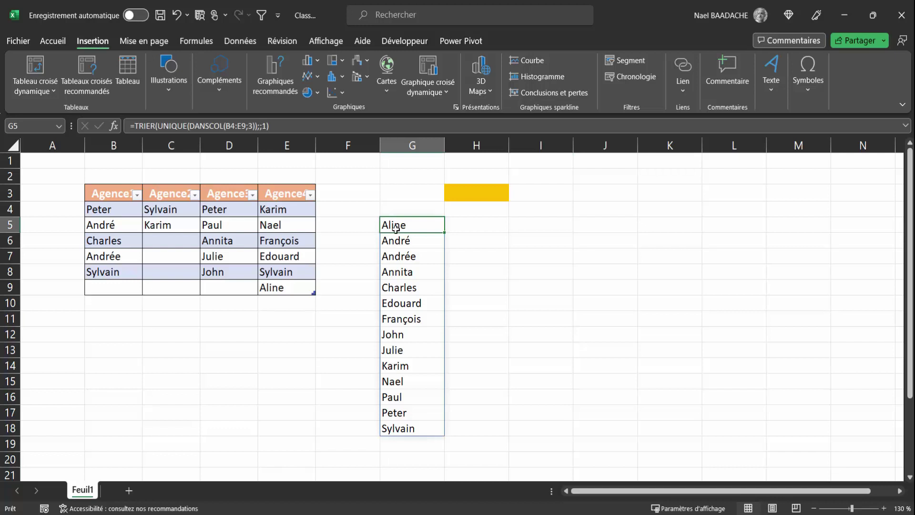
left_click_drag(402, 225, 402, 429)
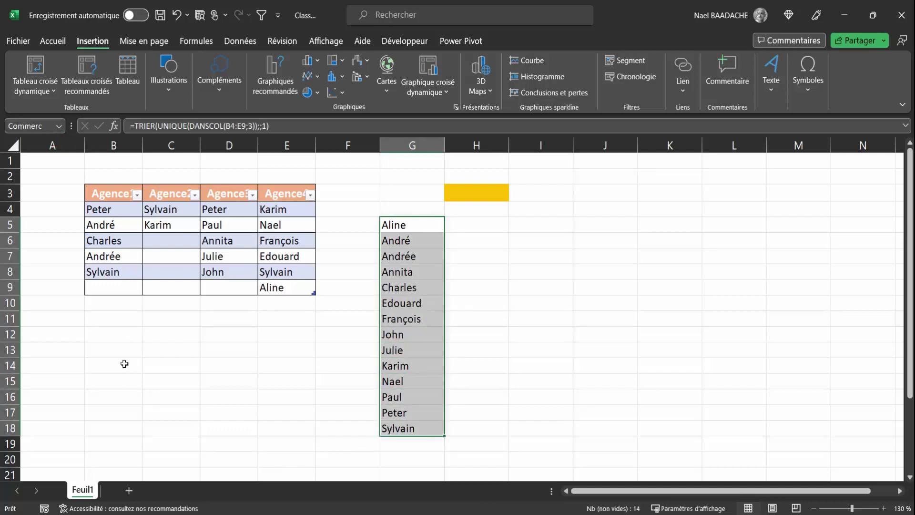
left_click(128, 395)
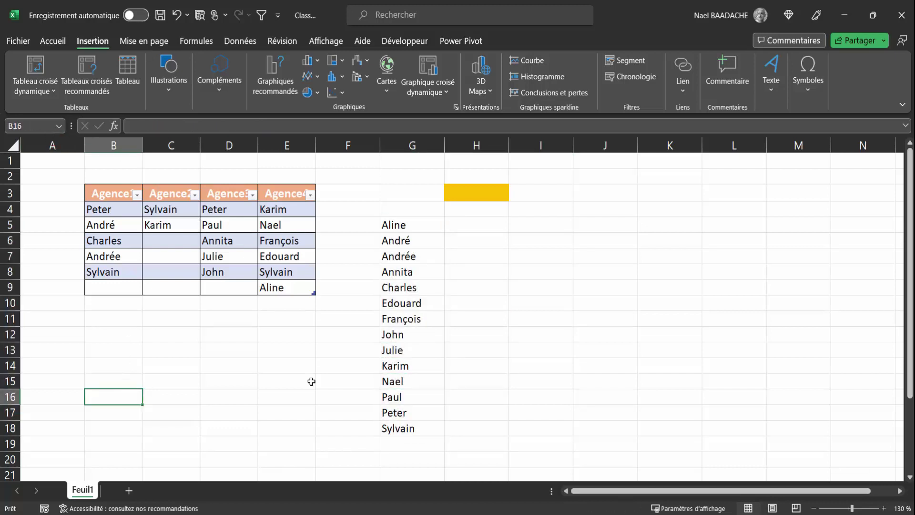
left_click(200, 40)
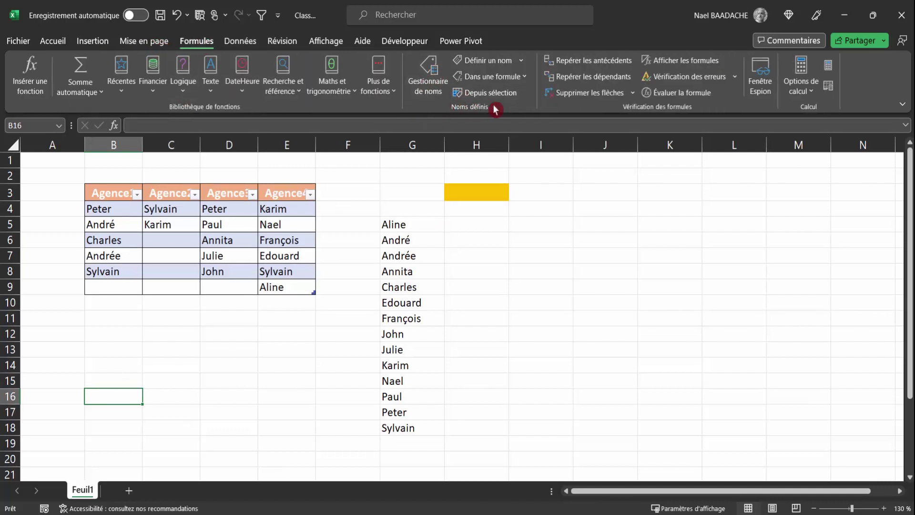
left_click(428, 73)
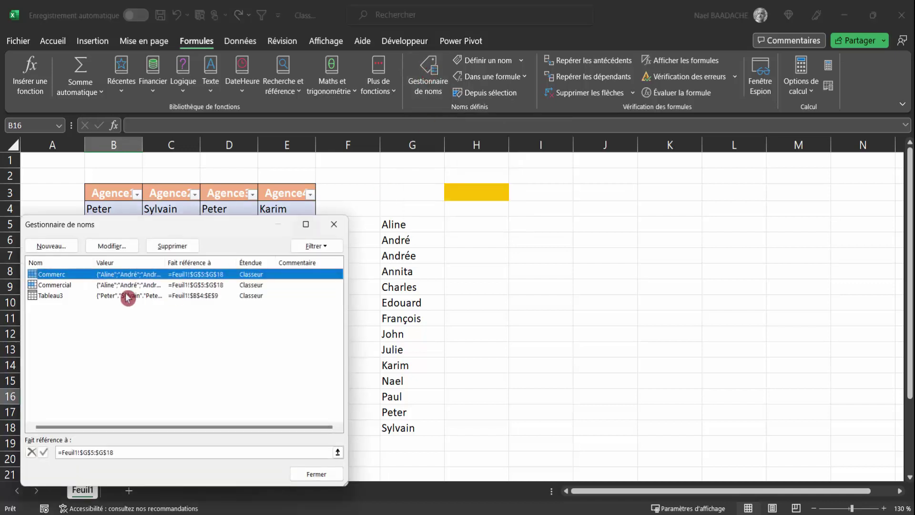
left_click_drag(180, 225, 624, 182)
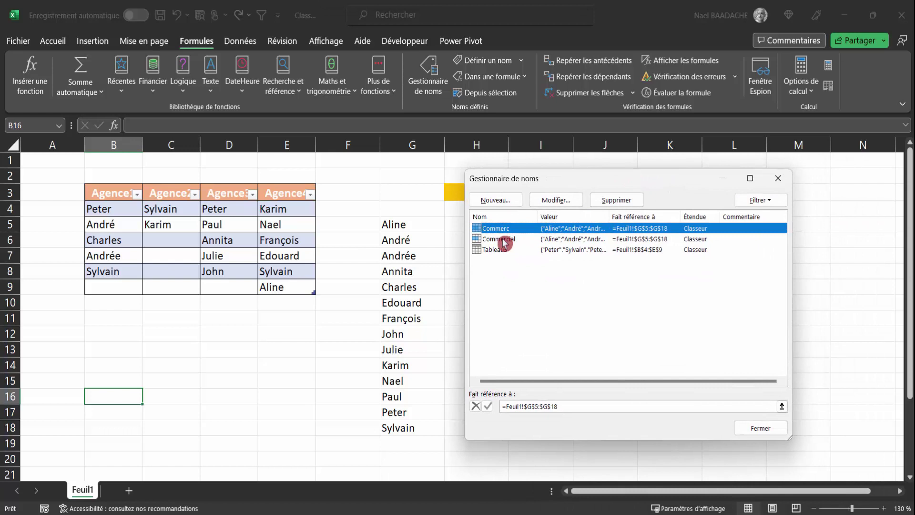
left_click(504, 240)
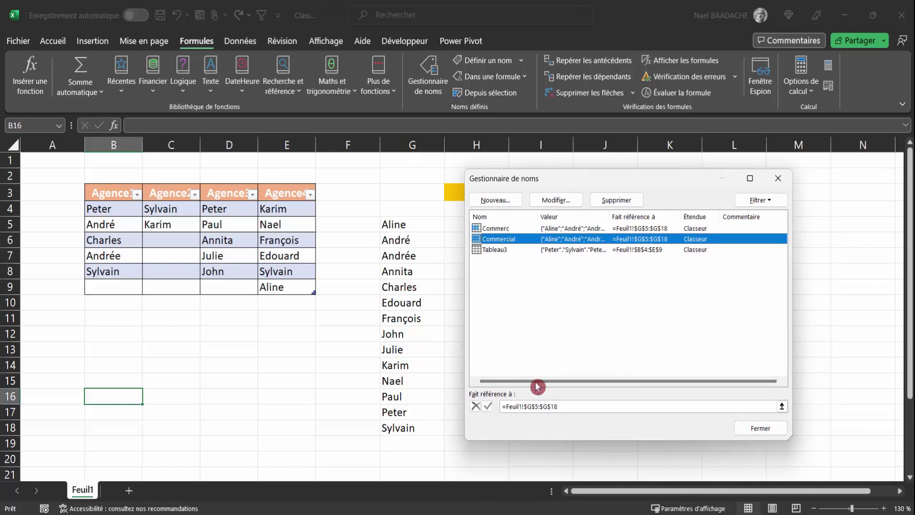
left_click_drag(558, 407, 512, 403)
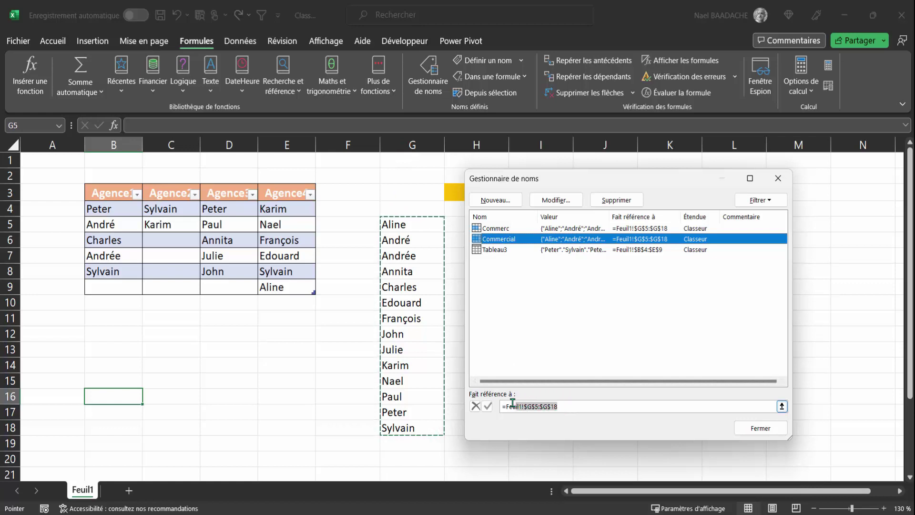
left_click(769, 430)
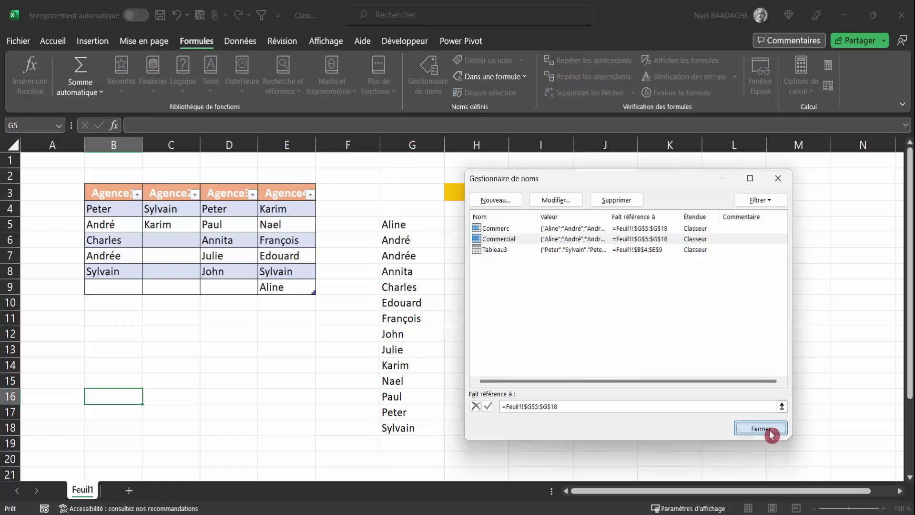
- Drag the DECALER(Ref;Lignes;Colonnes;[Hauteur];[Largeur]) syntax box up to rows 12–13
left_click(554, 412)
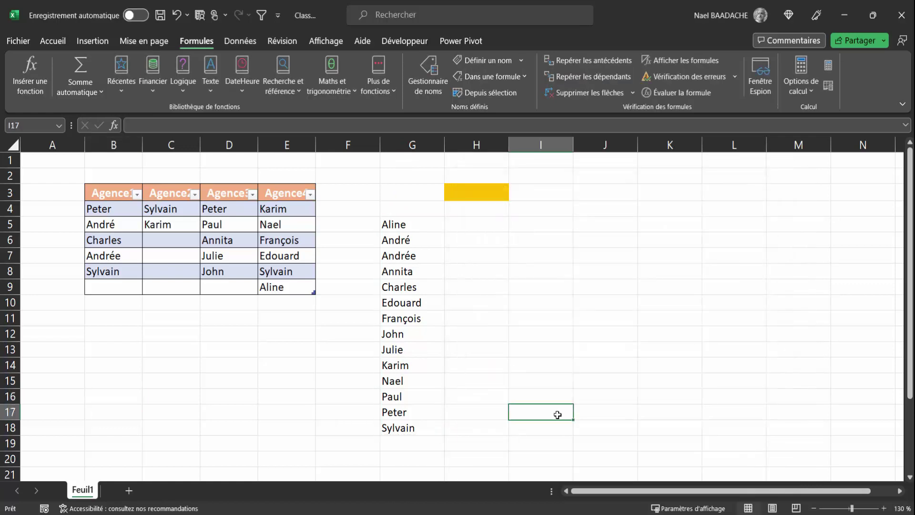
scroll(414, 435, "down", 3)
scroll(415, 436, "down", 1)
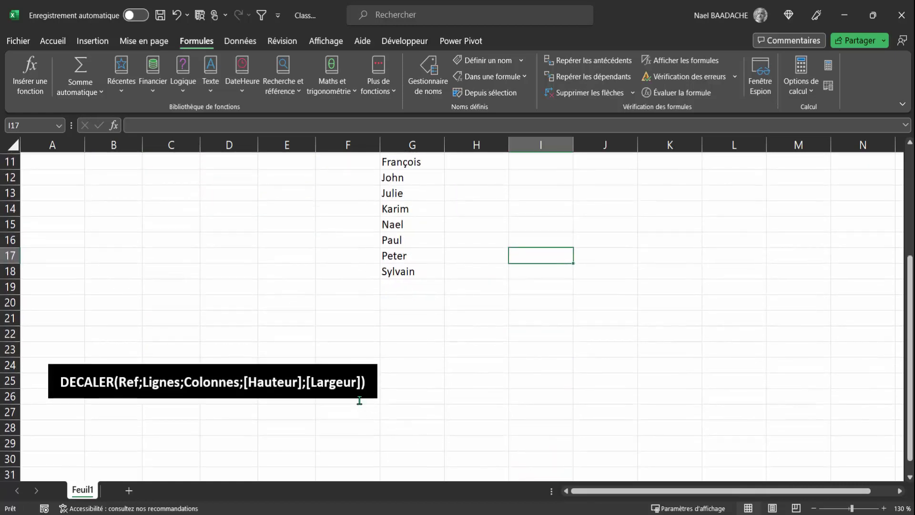
left_click(360, 399)
left_click_drag(361, 399, 330, 210)
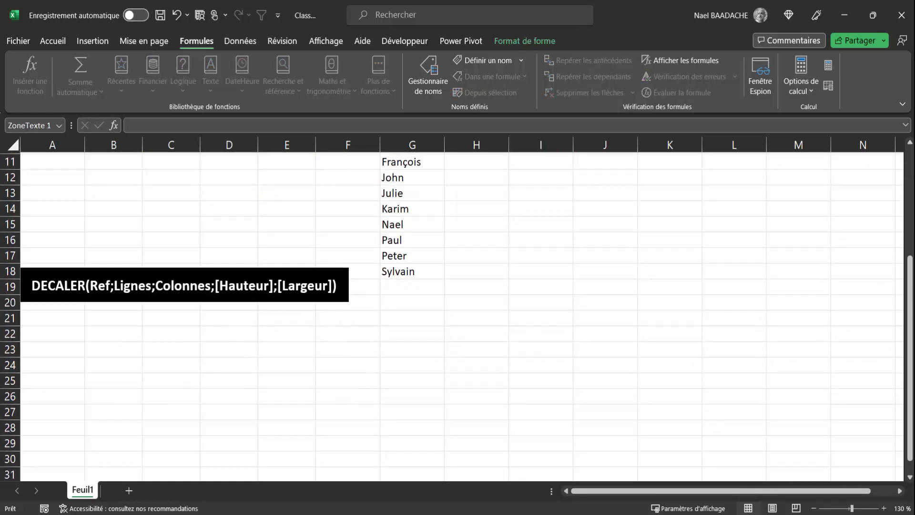
scroll(337, 243, "up", 4)
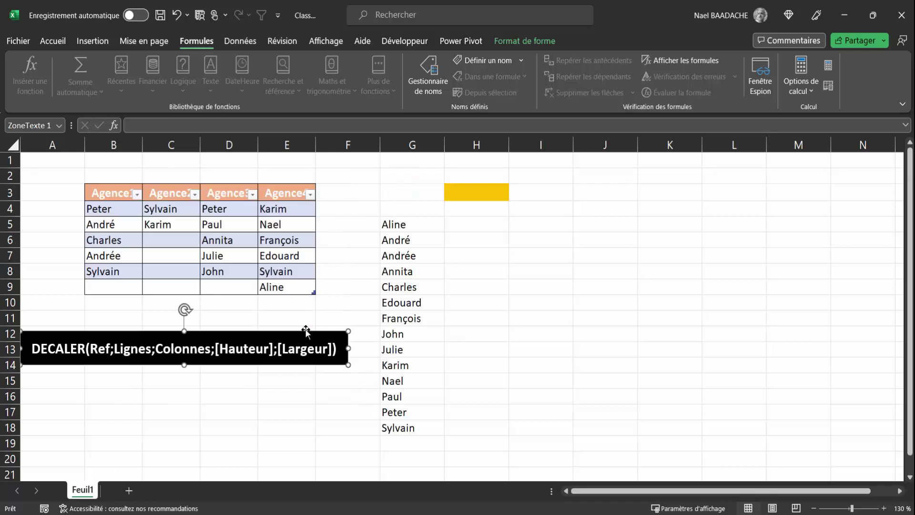
left_click(317, 397)
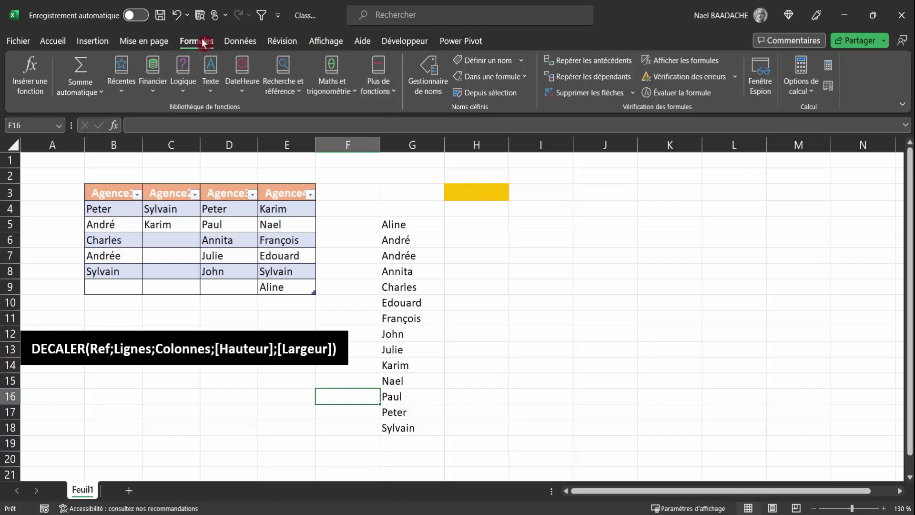
- In the Name Manager, start rewriting Commercial's reference as =DECALER(
left_click(436, 71)
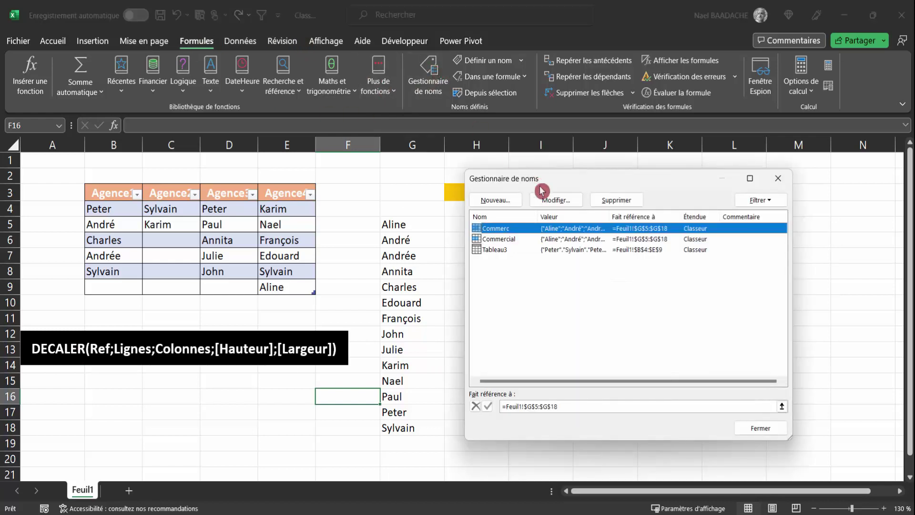
left_click(509, 241)
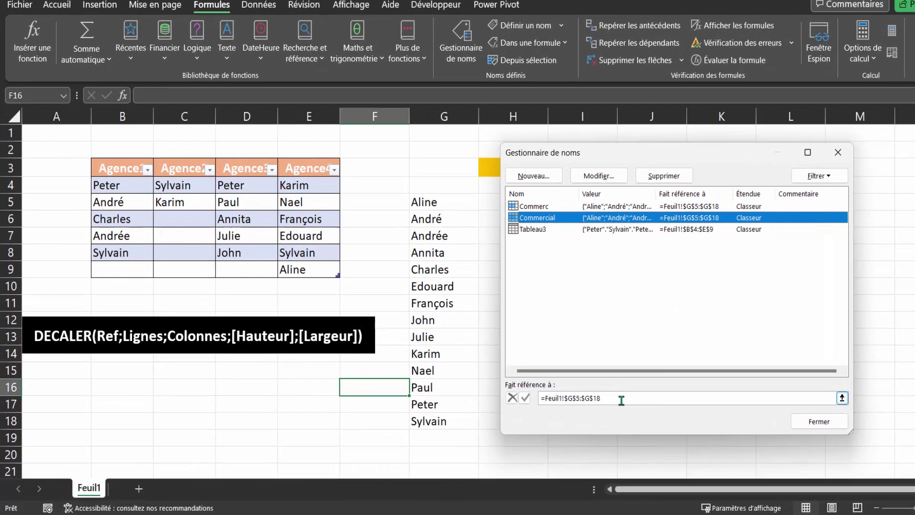
left_click(507, 406)
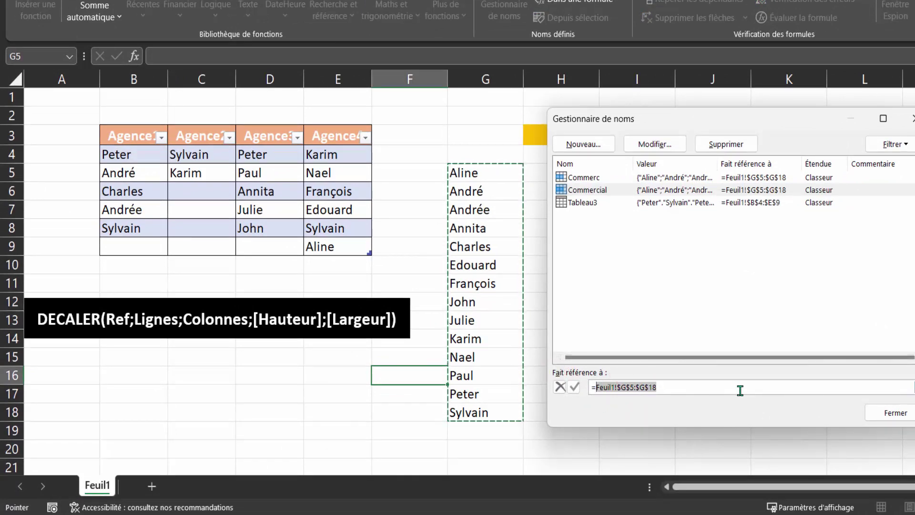
type("DECALER(")
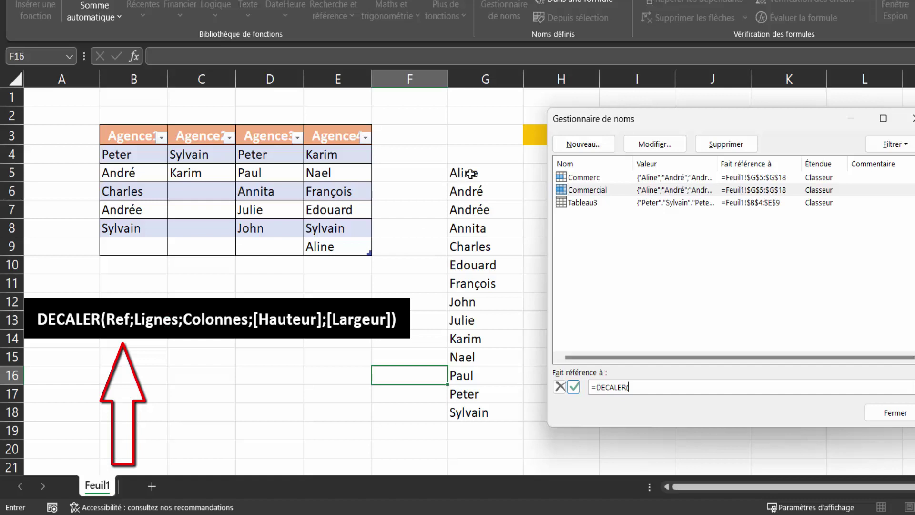
- Begin the Commercial reference as =DECALER(Feuil1!$G$5;;;N, anchored on G5 with empty offsets
left_click(476, 172)
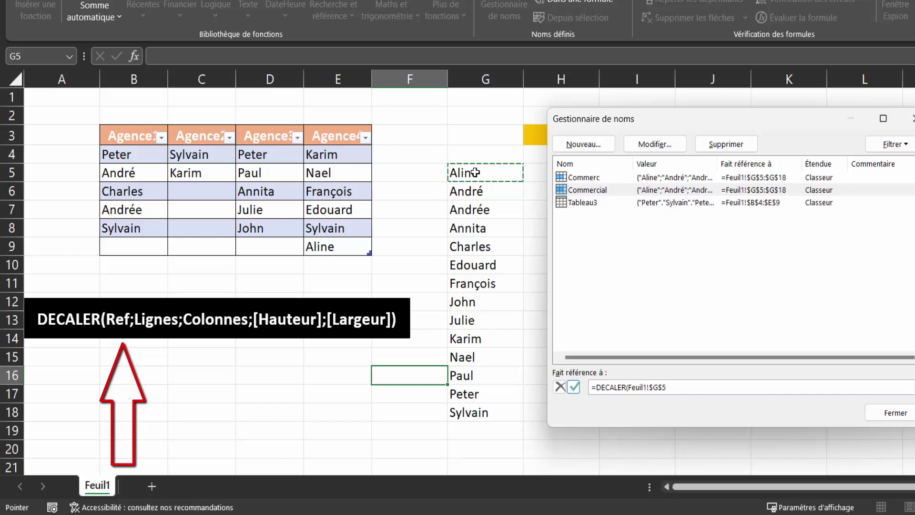
type(";")
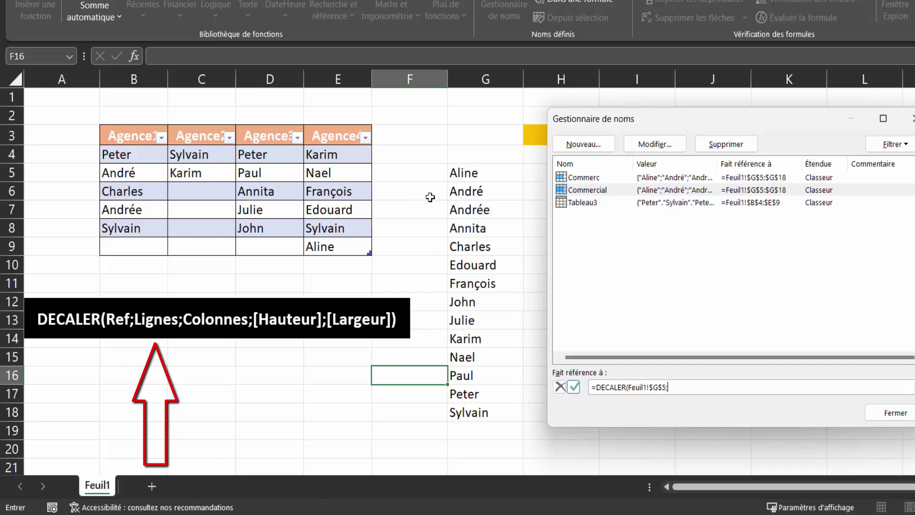
type(";")
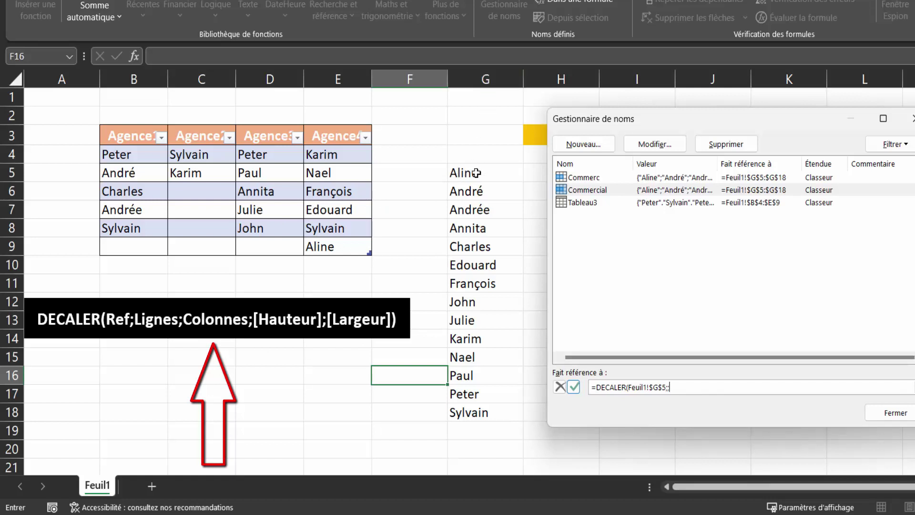
type(";;N")
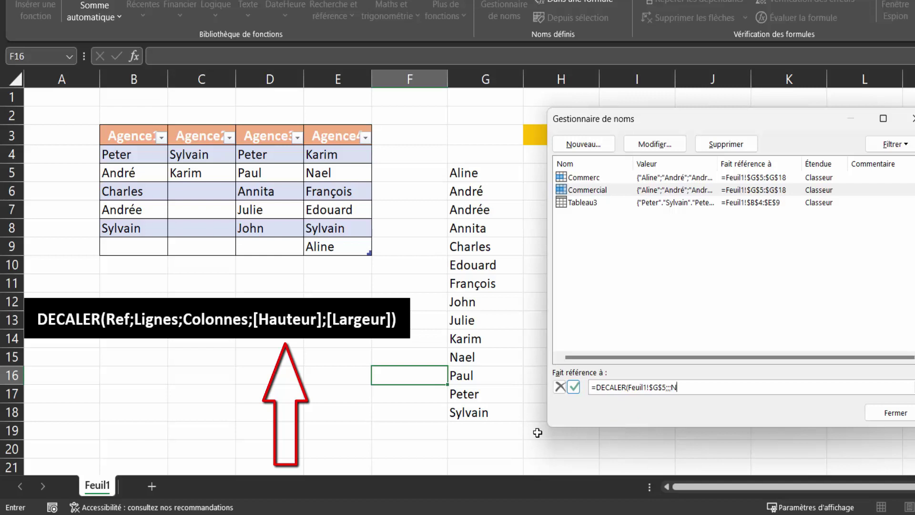
- Complete and save the Commercial reference as =DECALER(Feuil1!$G$5;;;NBVAL(Feuil1!$G:$G)), closing Name Manager
type("BVAL(")
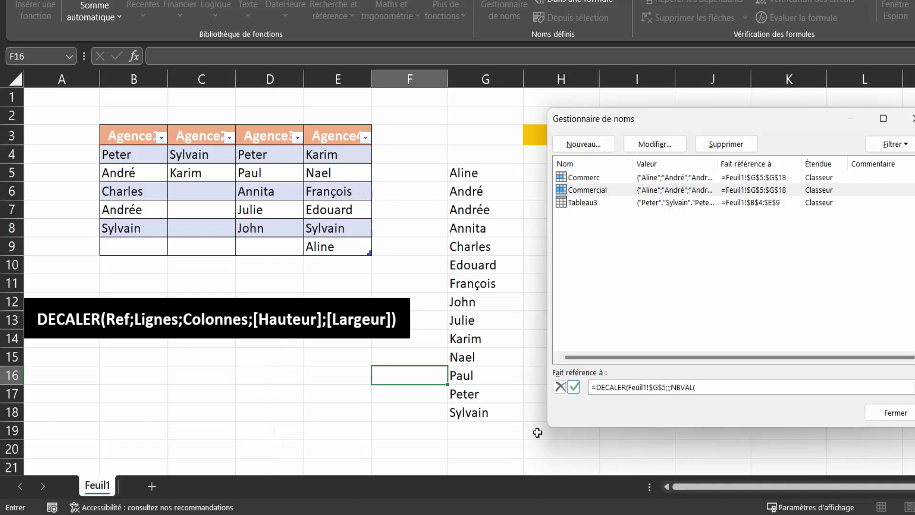
left_click(479, 80)
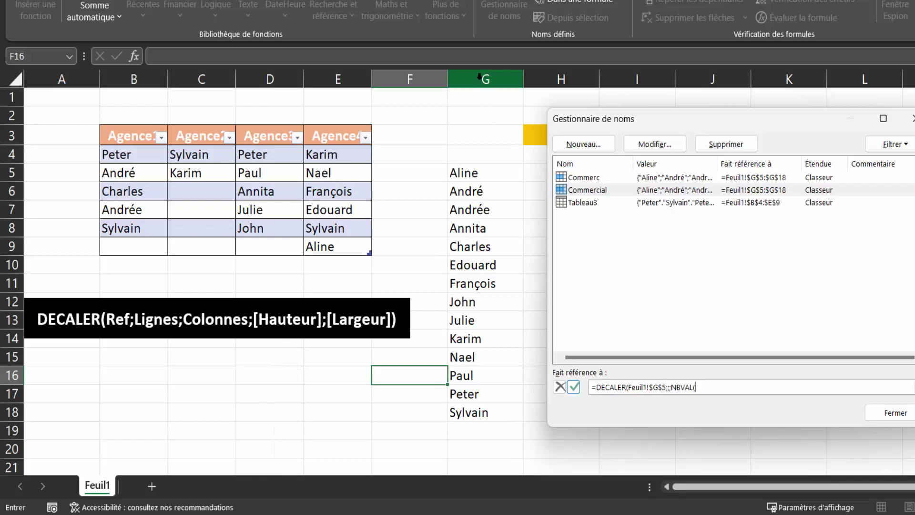
left_click(479, 78)
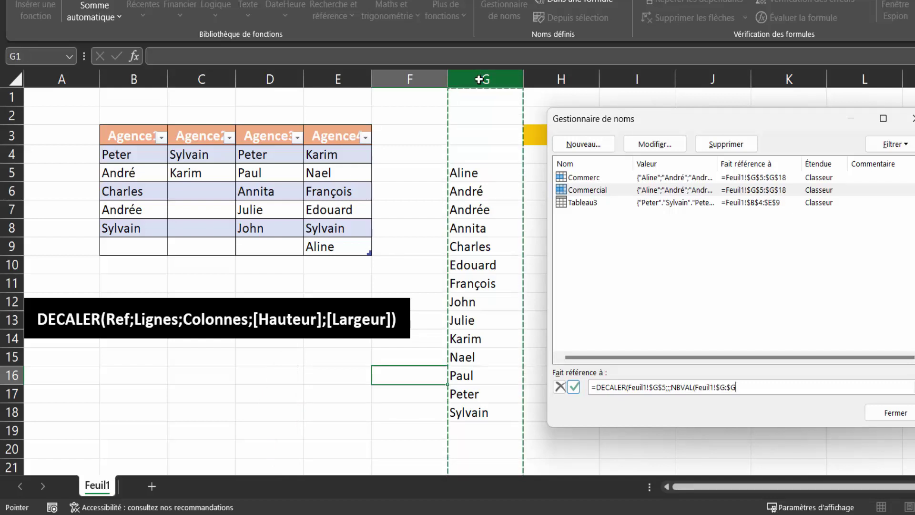
type(")")
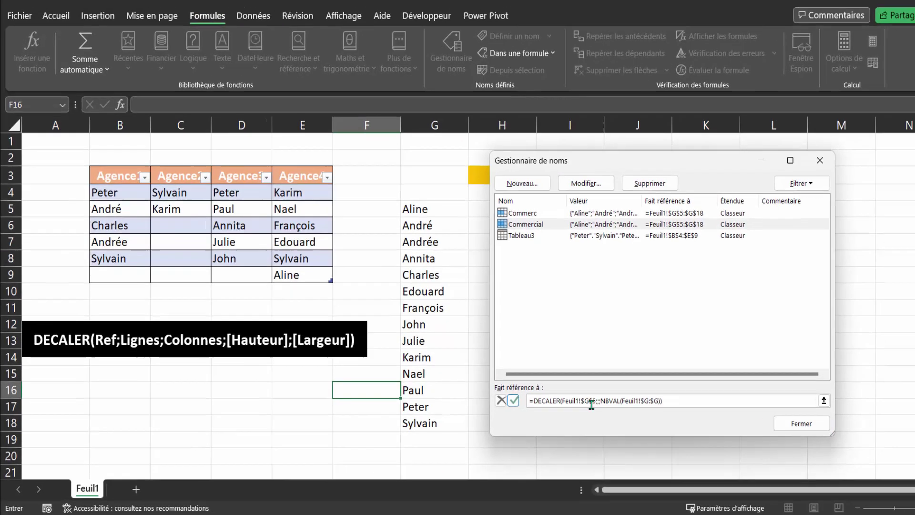
left_click(487, 409)
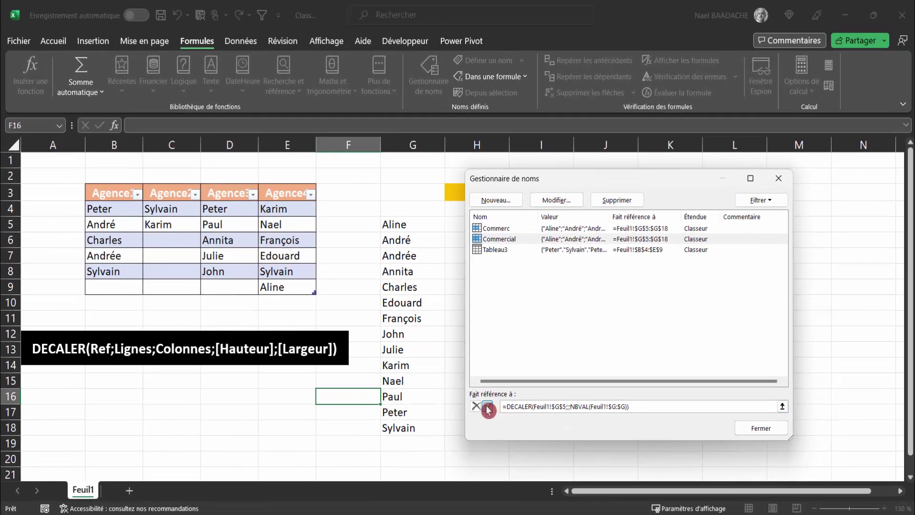
left_click(534, 406)
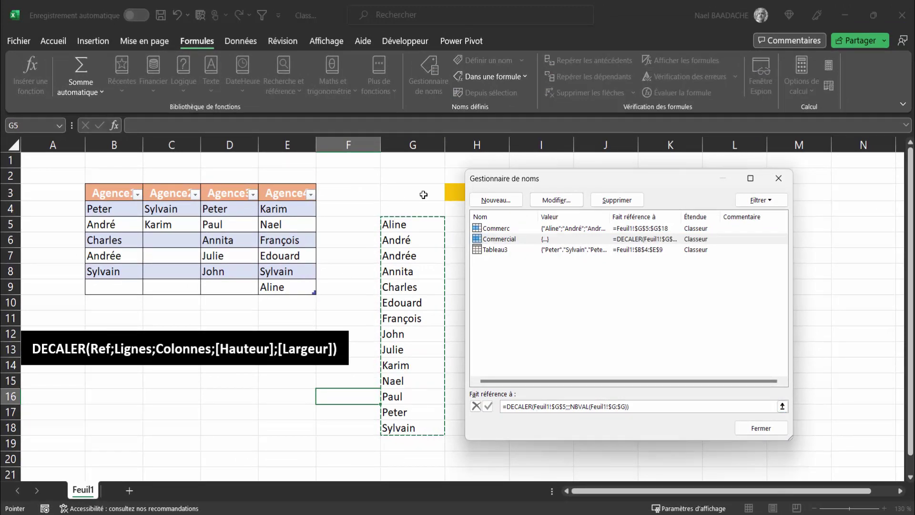
left_click(765, 437)
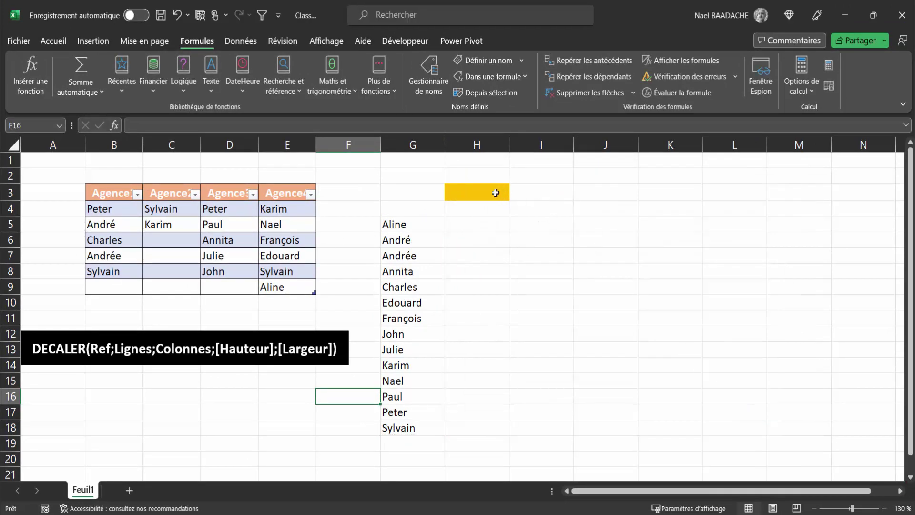
- Select the yellow cell H3 and bring up the Données tools
left_click(496, 193)
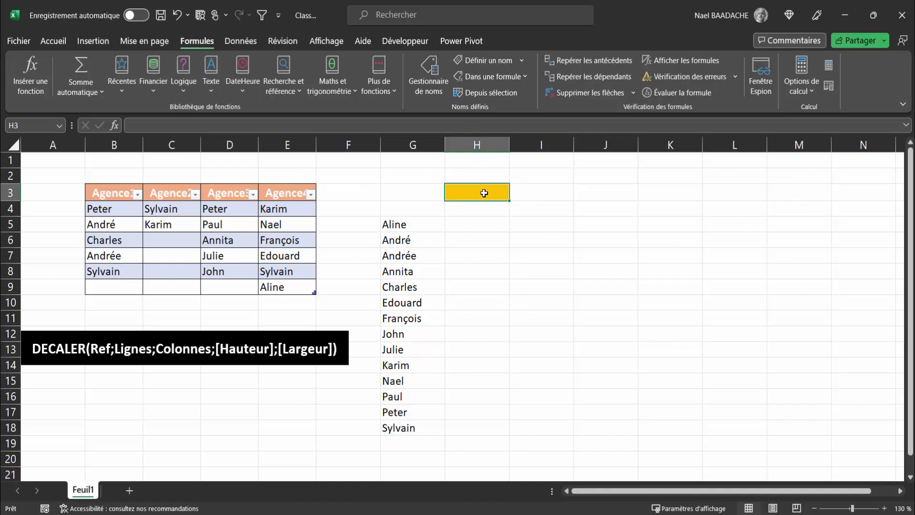
left_click(242, 43)
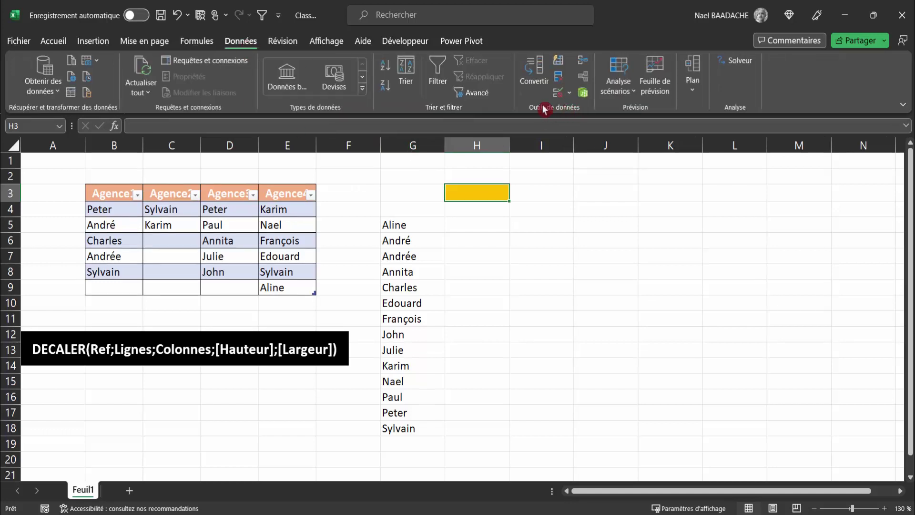
- Apply Liste data validation to H3 with source =Commercial, pasted via F3
left_click(569, 93)
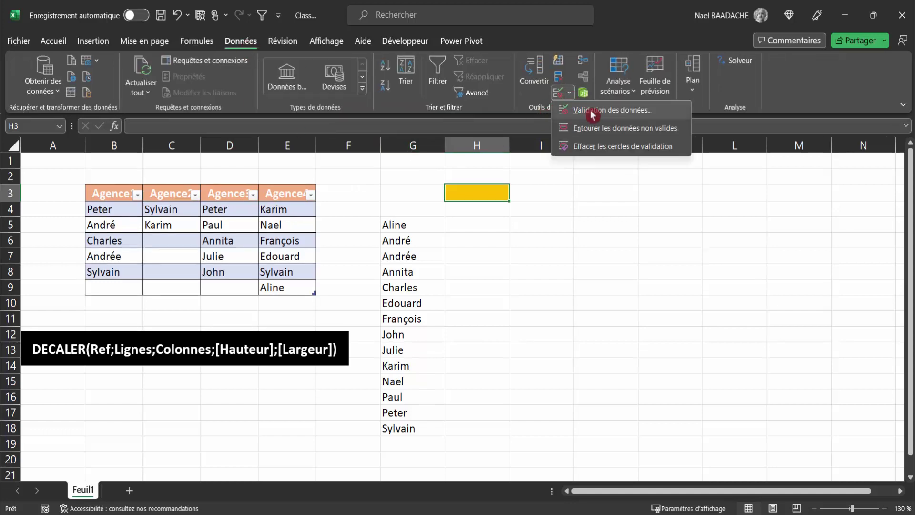
left_click(594, 115)
left_click_drag(593, 213, 680, 218)
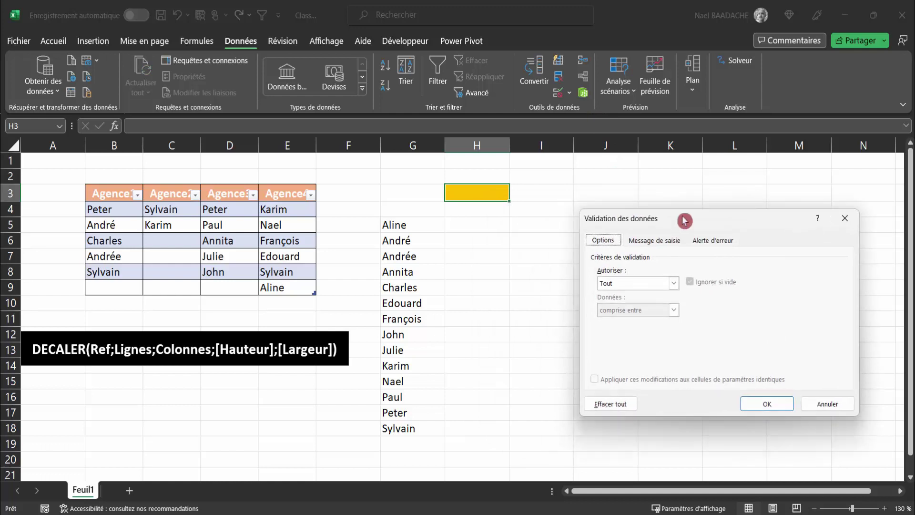
left_click(622, 288)
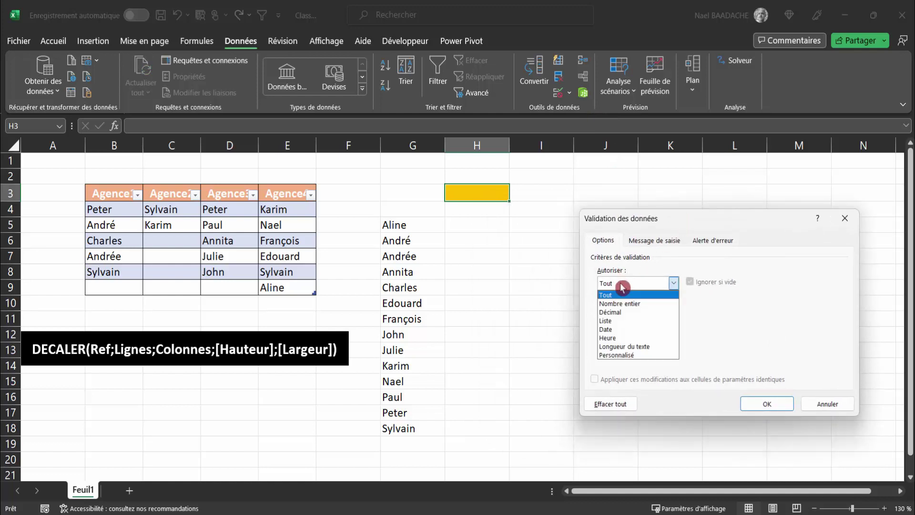
left_click(606, 320)
left_click(616, 337)
key("F3")
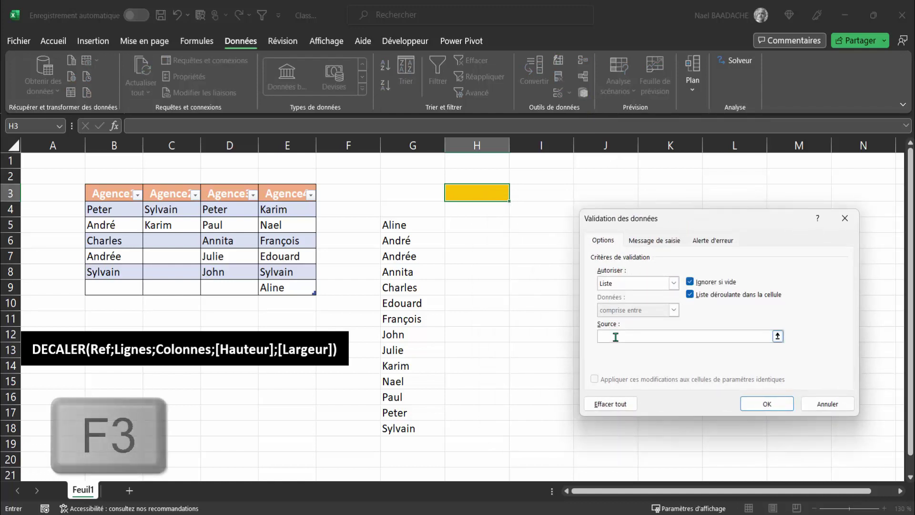
key("F3")
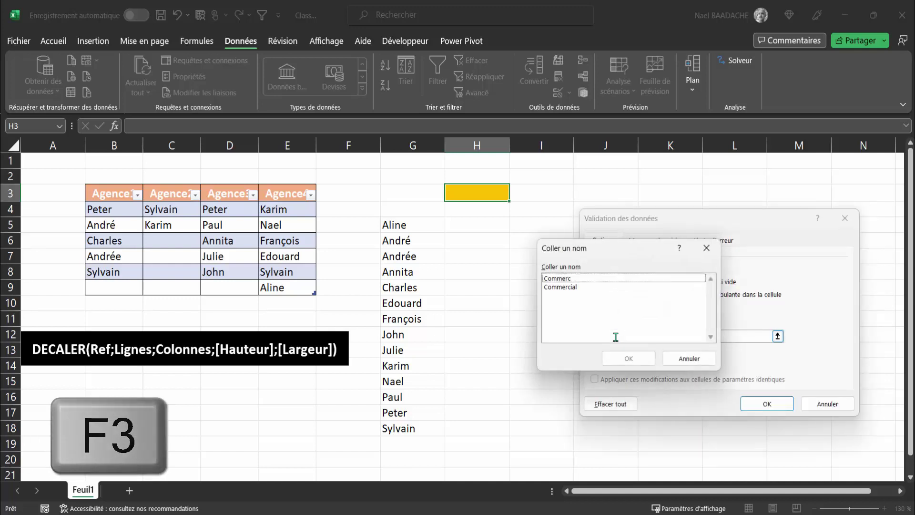
left_click(568, 287)
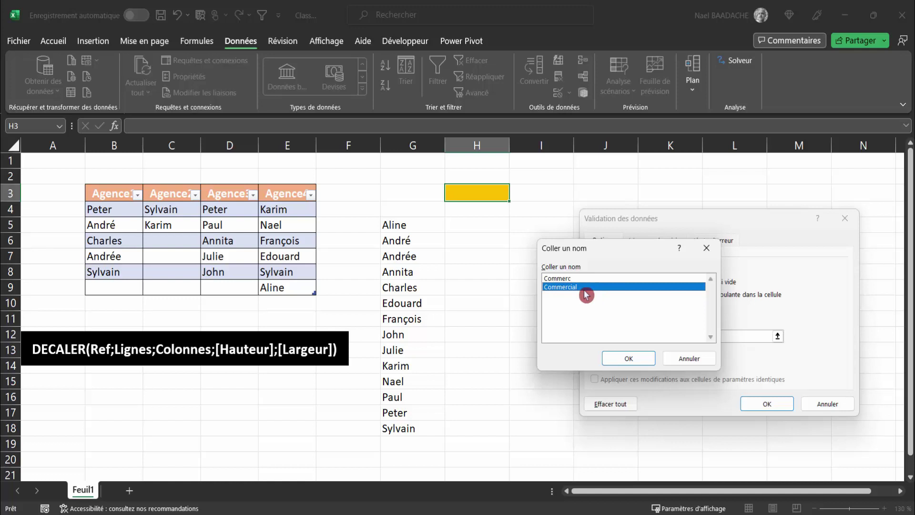
left_click(629, 358)
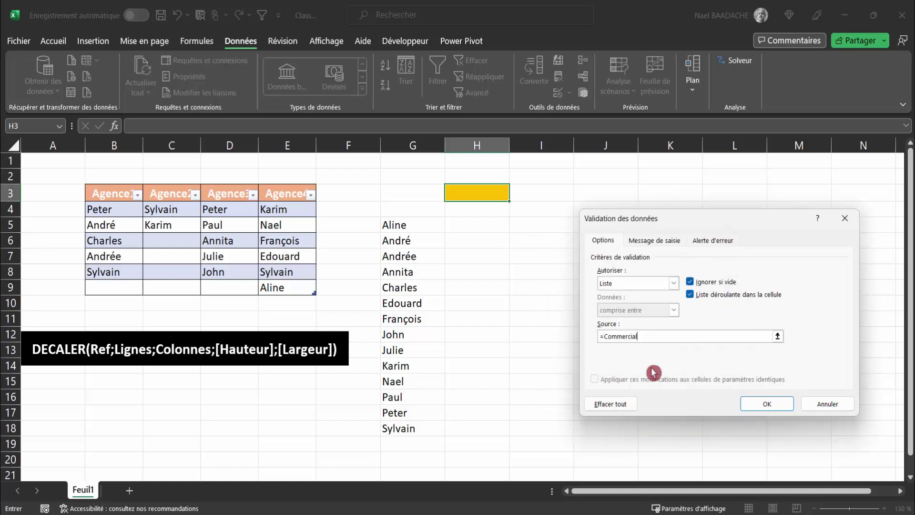
left_click(763, 405)
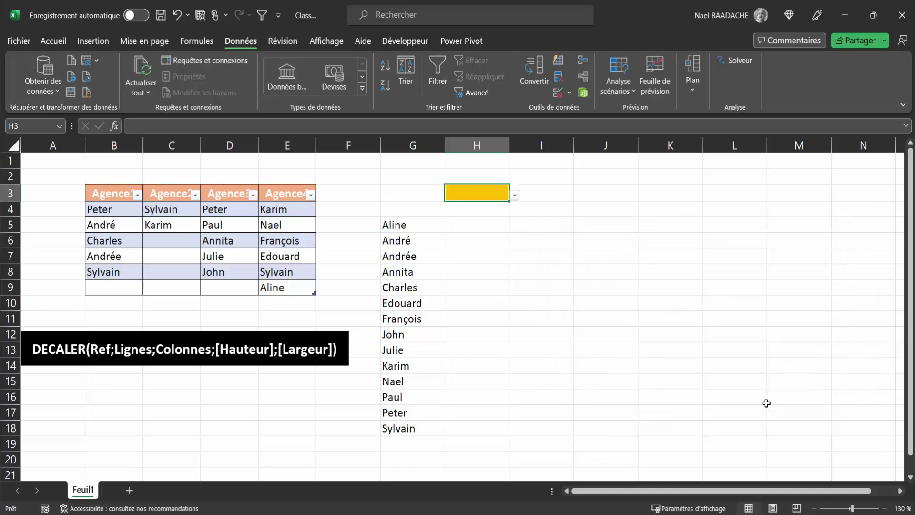
left_click(516, 197)
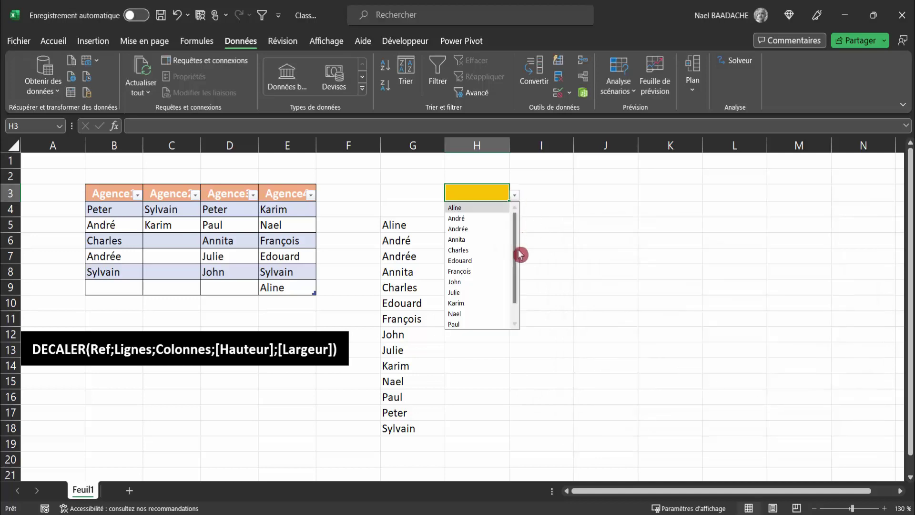
scroll(520, 256, "down", 1)
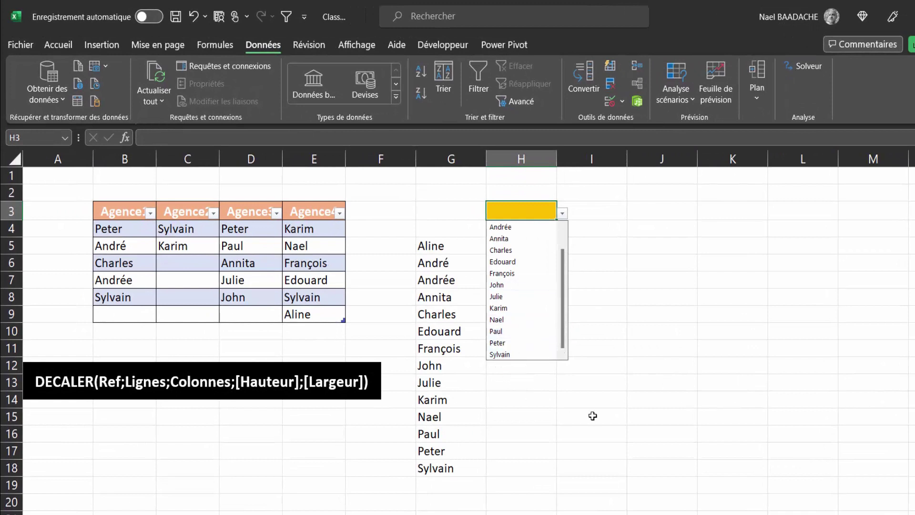
left_click(648, 380)
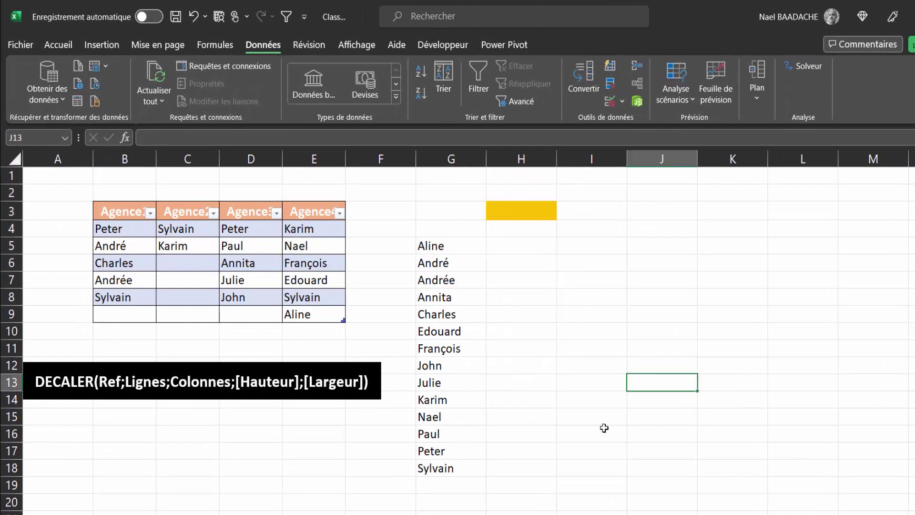
- Enter Nael in B9 and Pierre in B10 and D10, then confirm Pierre appears in column G
left_click(127, 315)
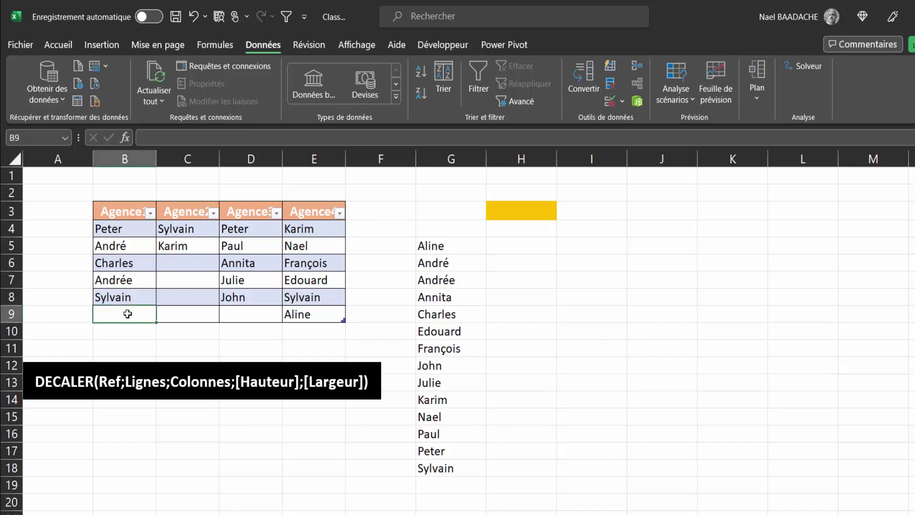
left_click(130, 329)
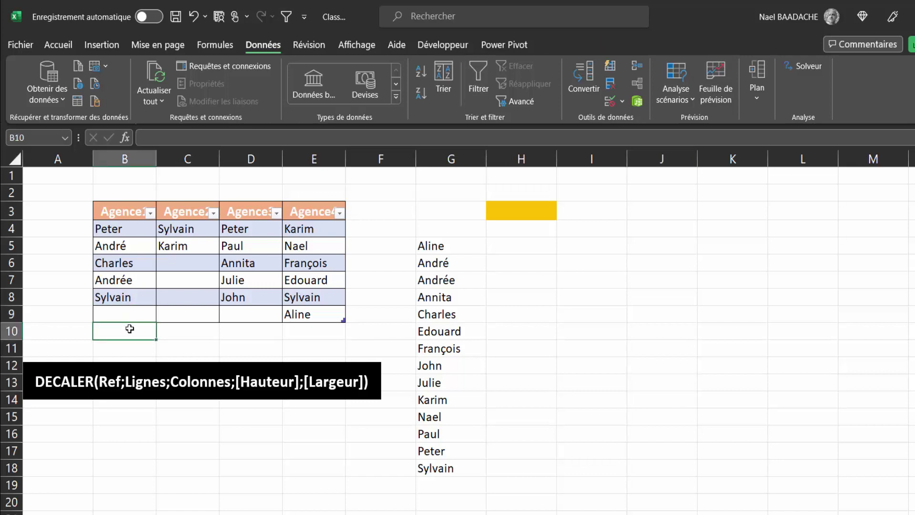
key("Up")
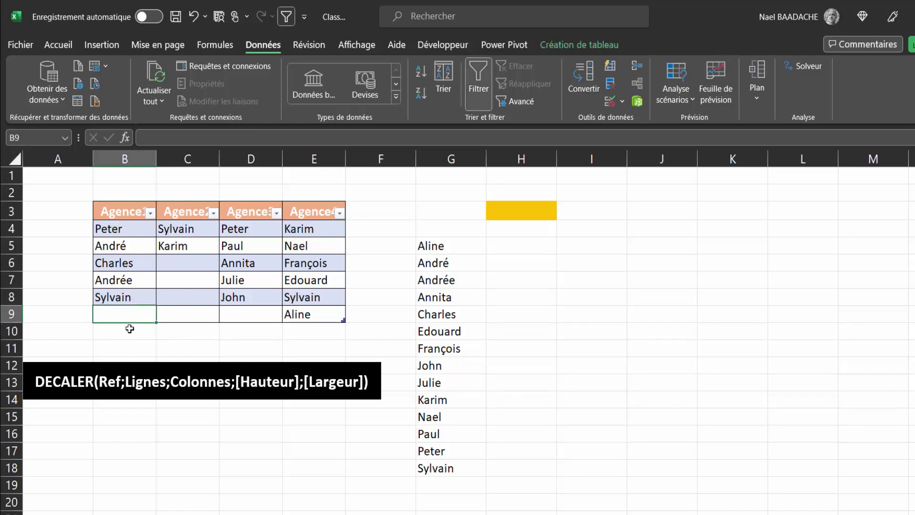
type("Nael")
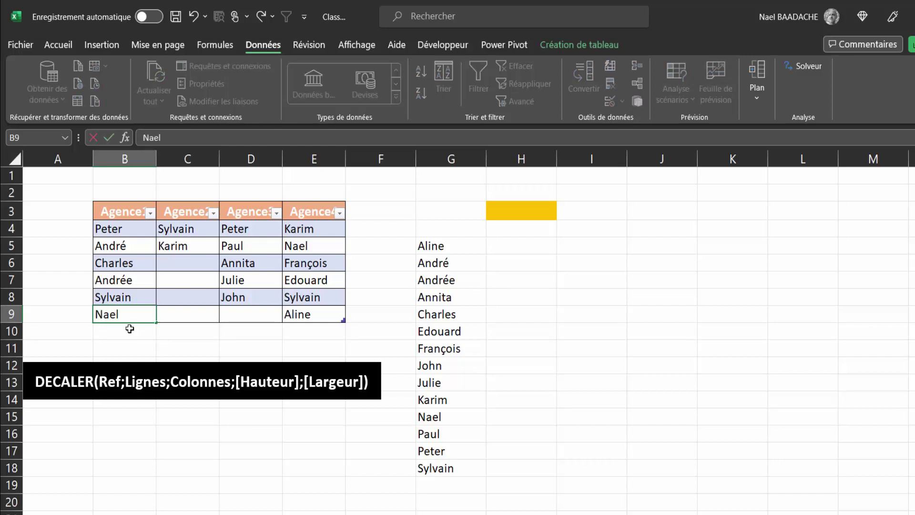
key("Return")
type("Pi")
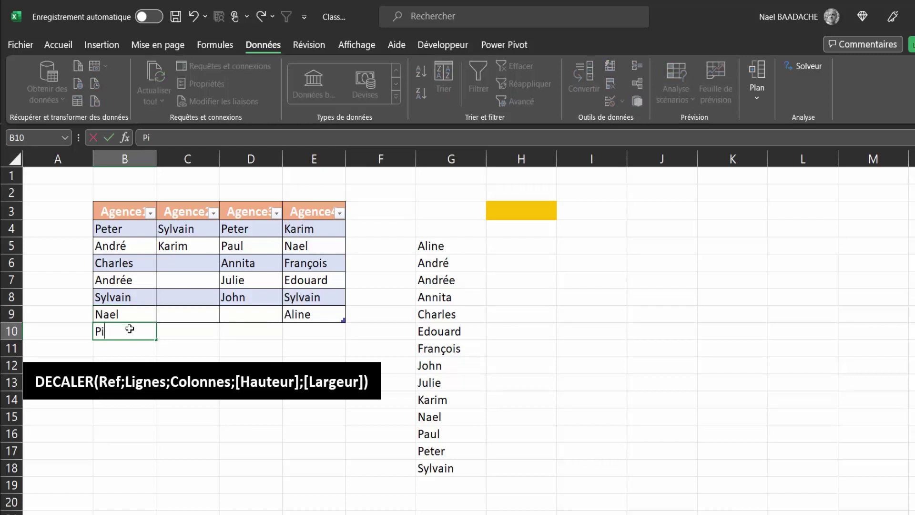
type("erre")
key("Tab")
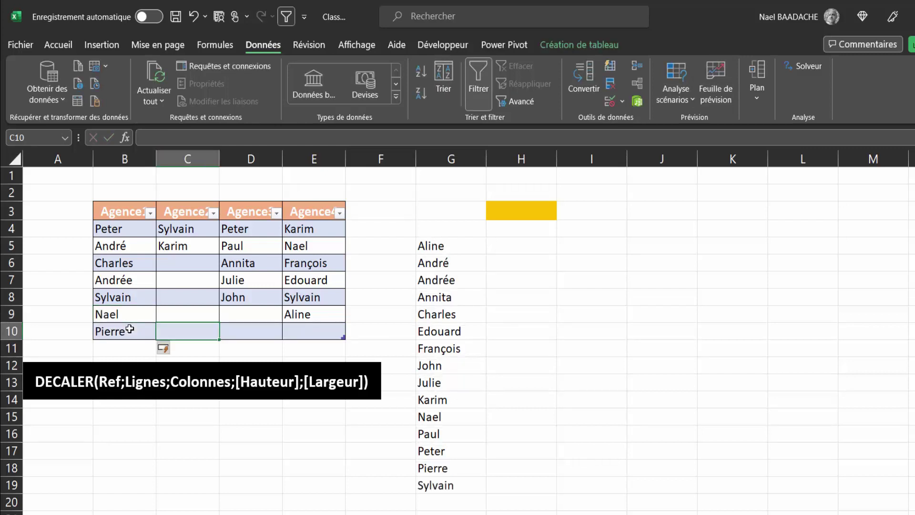
key("Tab")
type("Pi")
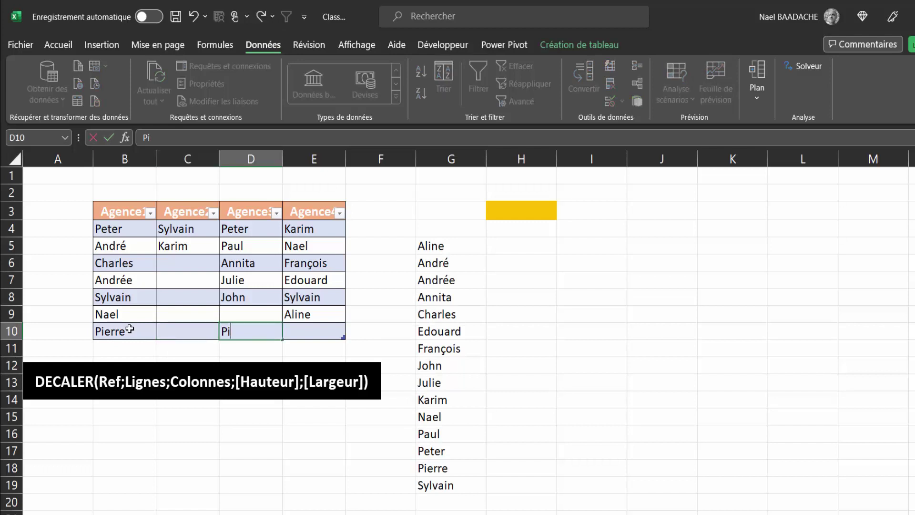
type("erre")
key("Return")
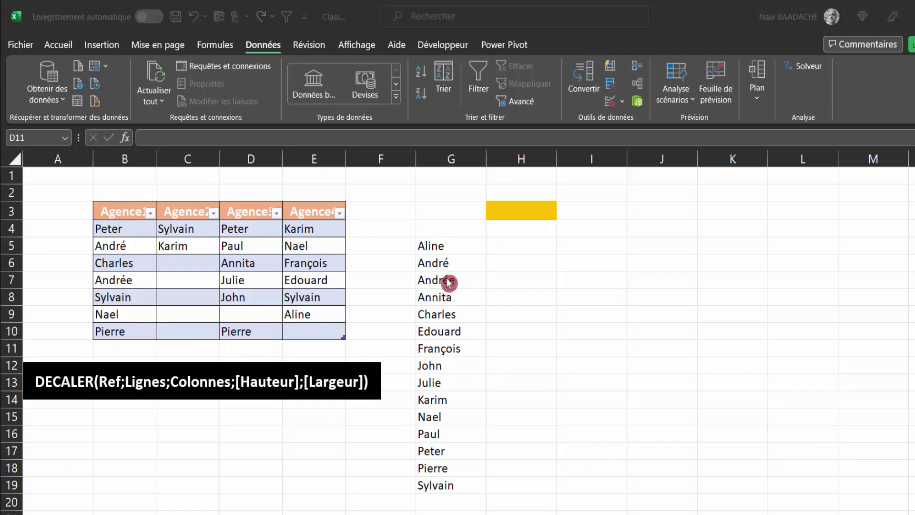
left_click(442, 468)
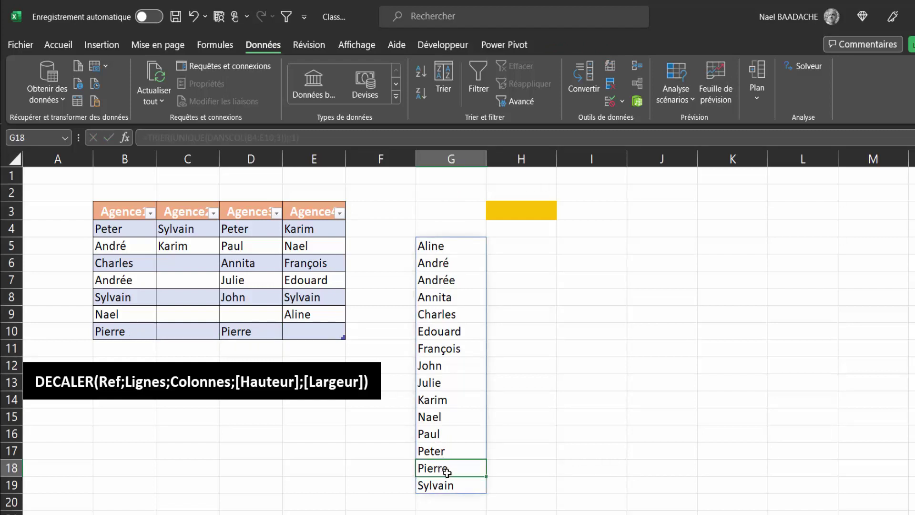
- Review the names in H3's drop-down, then drag the DECALER caption box down to rows 17–19
left_click(529, 211)
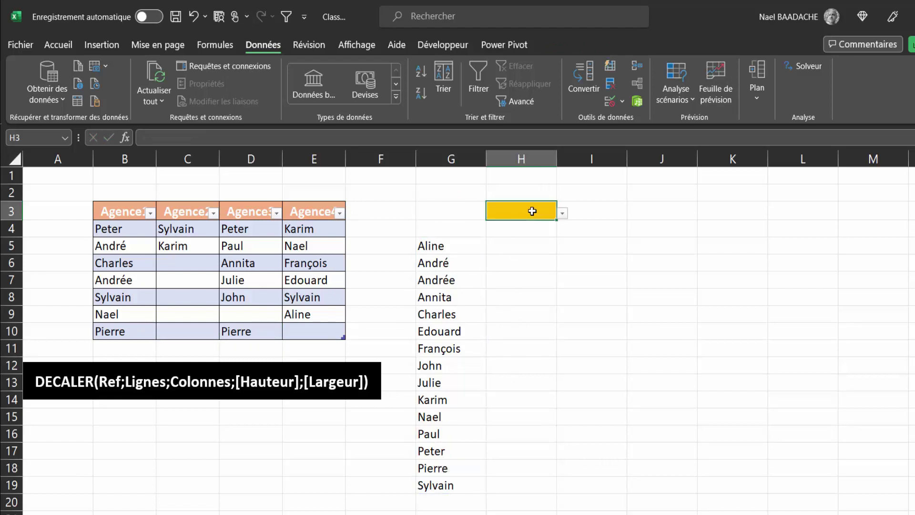
left_click(565, 215)
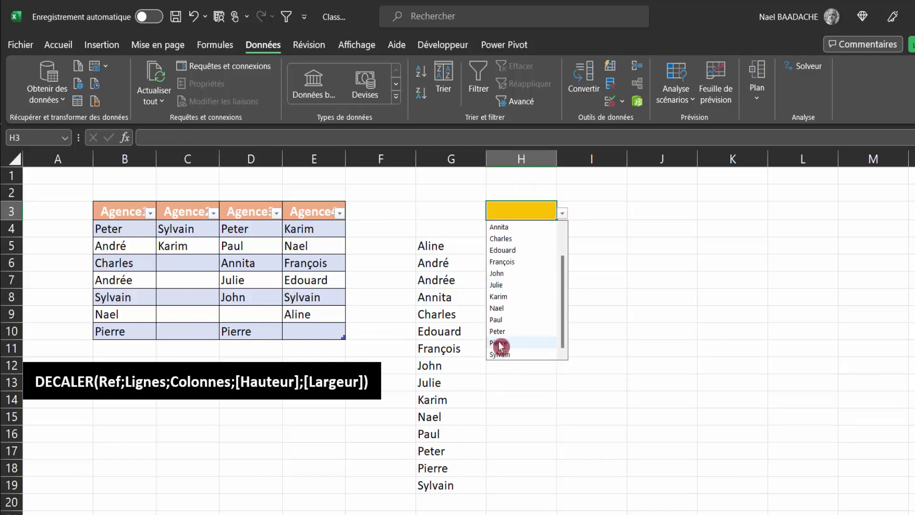
scroll(529, 348, "down", 1)
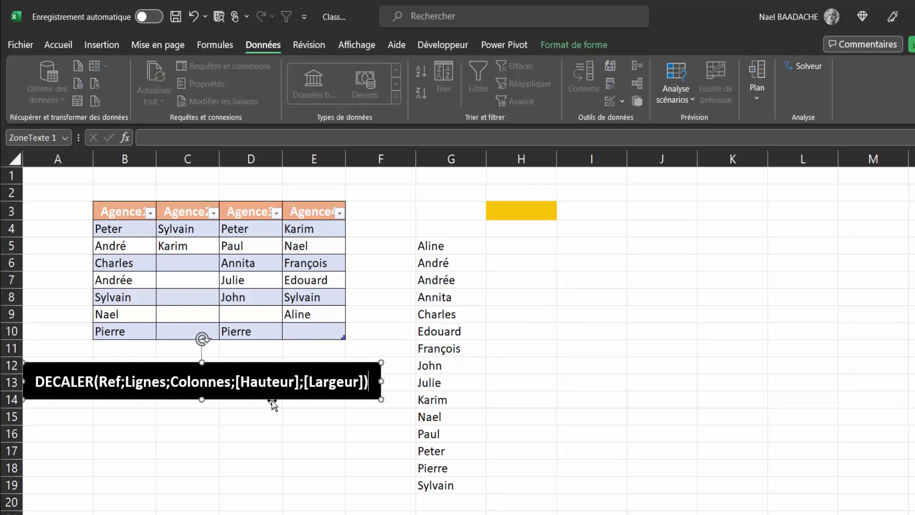
left_click_drag(273, 403, 279, 484)
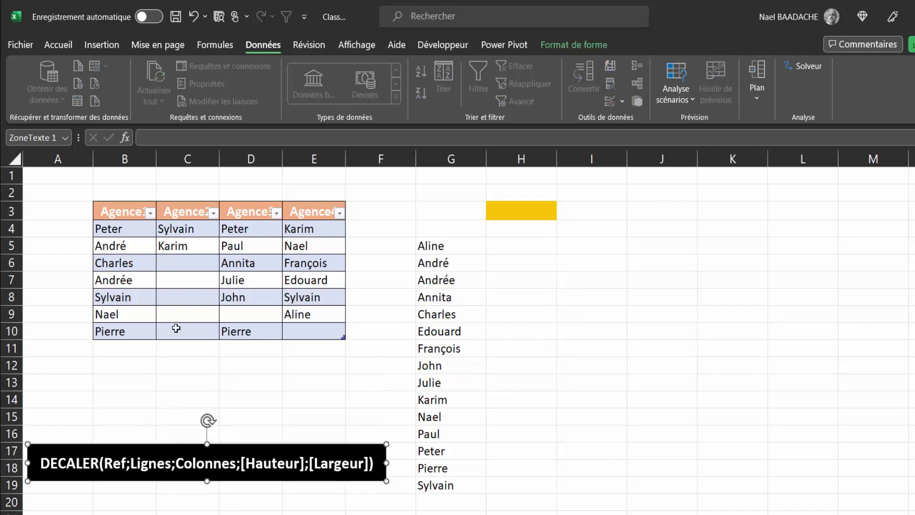
left_click(186, 263)
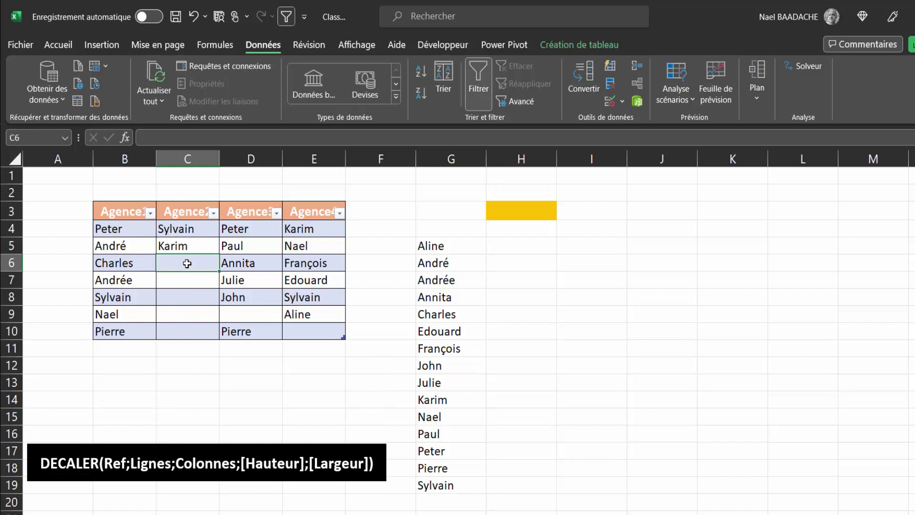
- Enter Alexandra in cells C6 and B11
type("Alexandra")
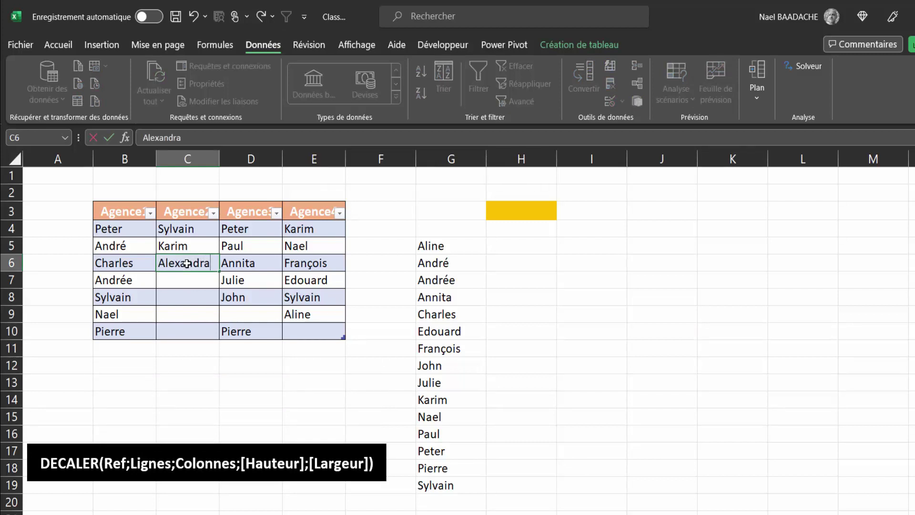
key("Return")
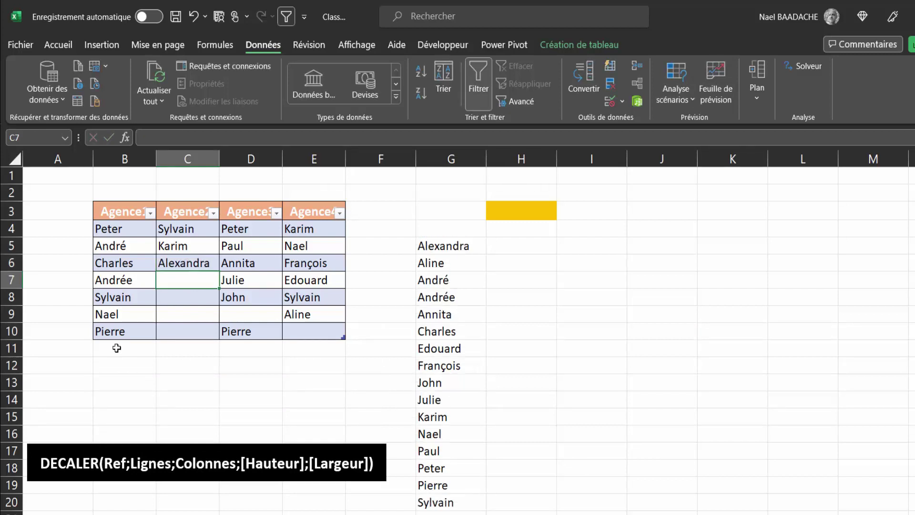
left_click(117, 347)
type("Ale")
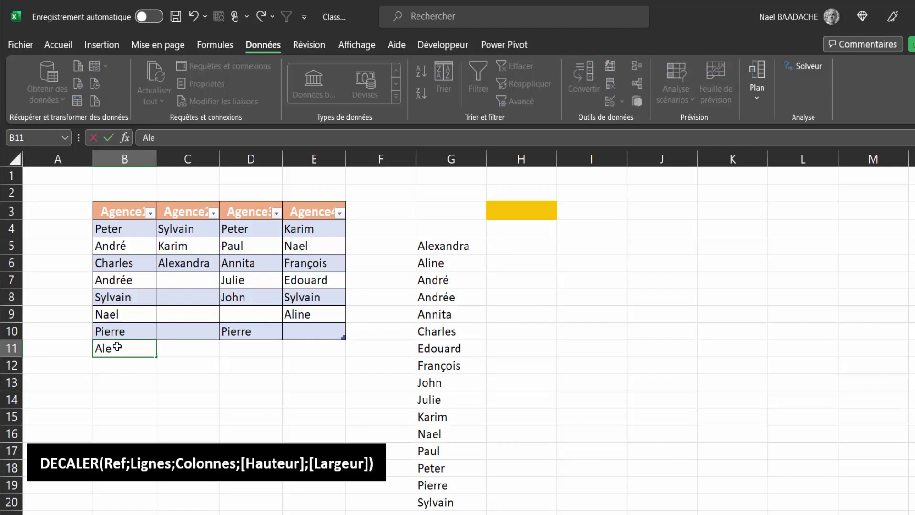
type("an")
key("BackSpace")
key("BackSpace")
type("xandr")
key("Tab")
key("Tab")
key("Tab")
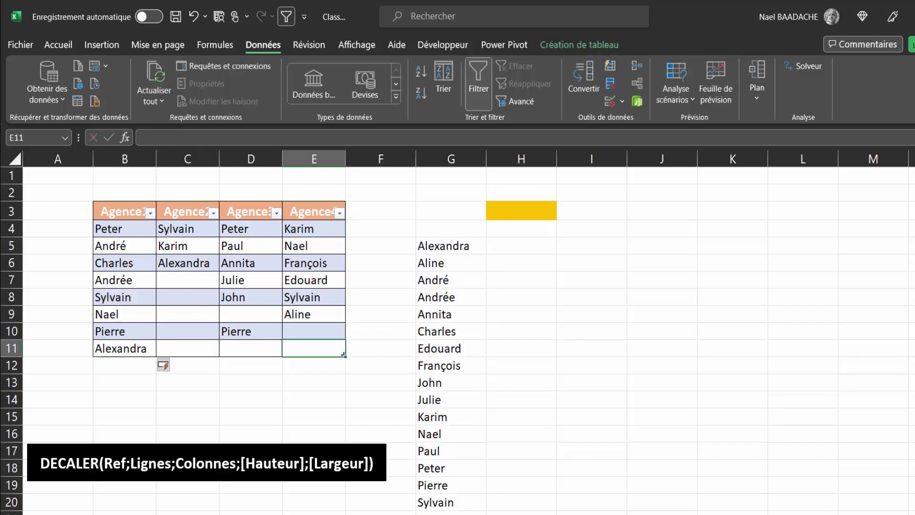
- Enter Aline in E11 and Alexandra in E10, then view column G's list from G5
type("Aline")
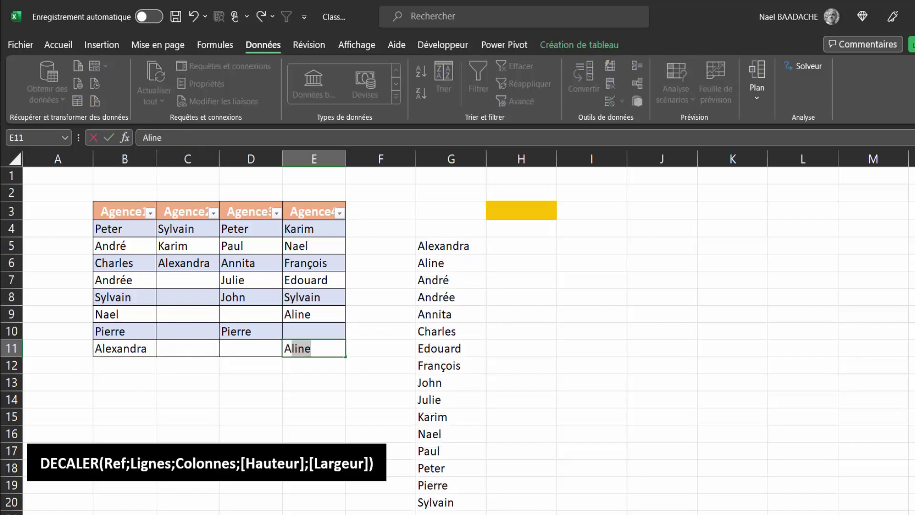
key("Up")
key("Up")
key("Down")
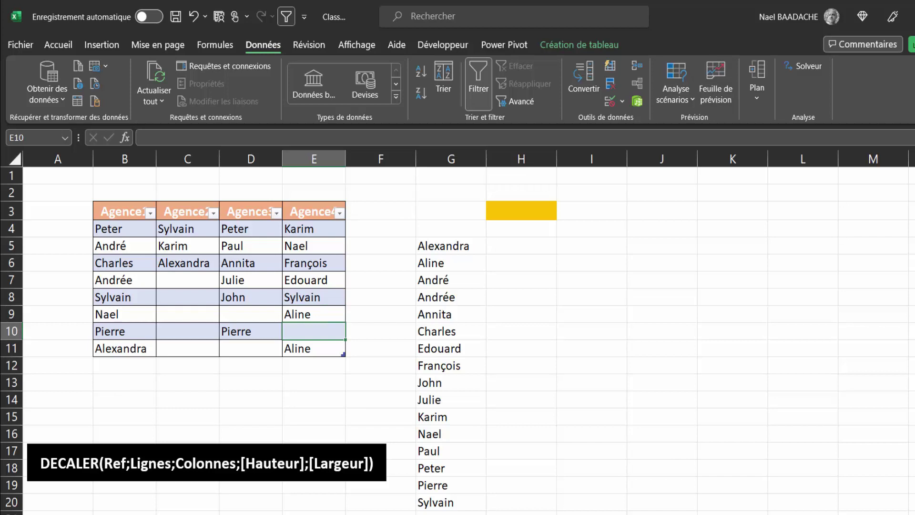
type("Alexandra")
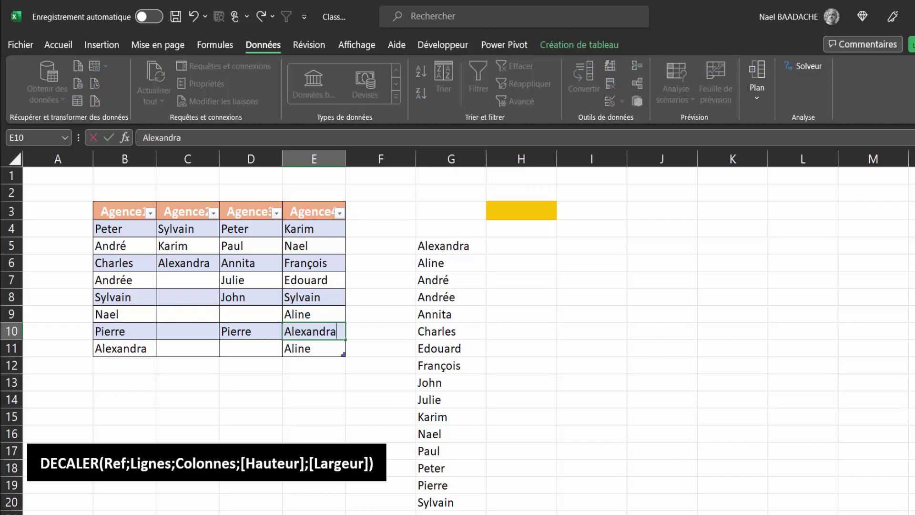
key("Return")
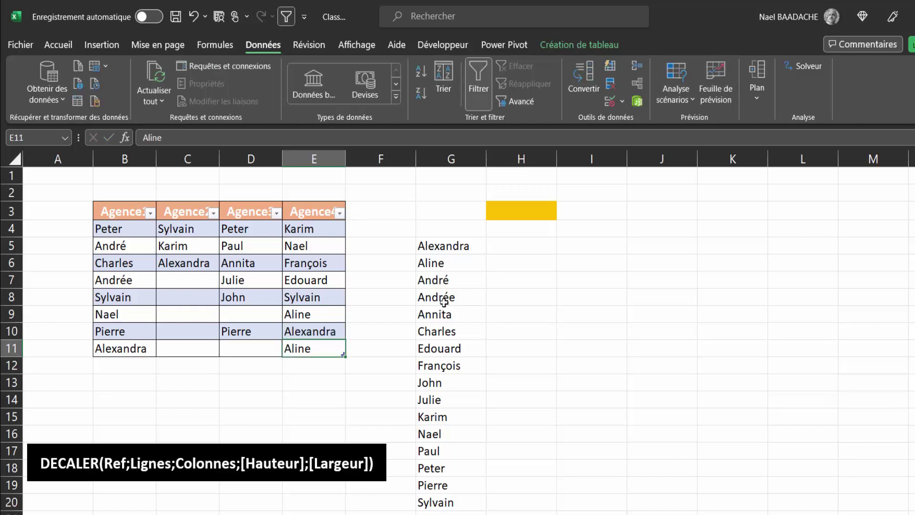
left_click(437, 244)
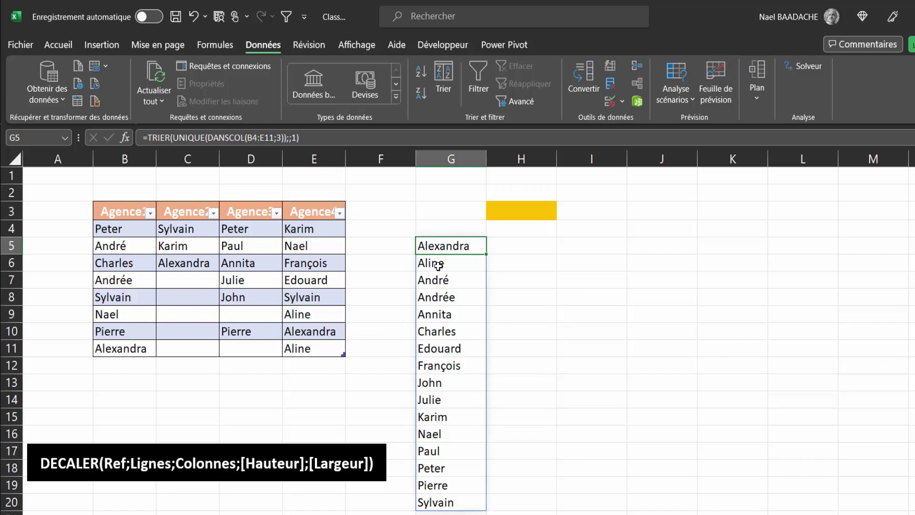
left_click(533, 212)
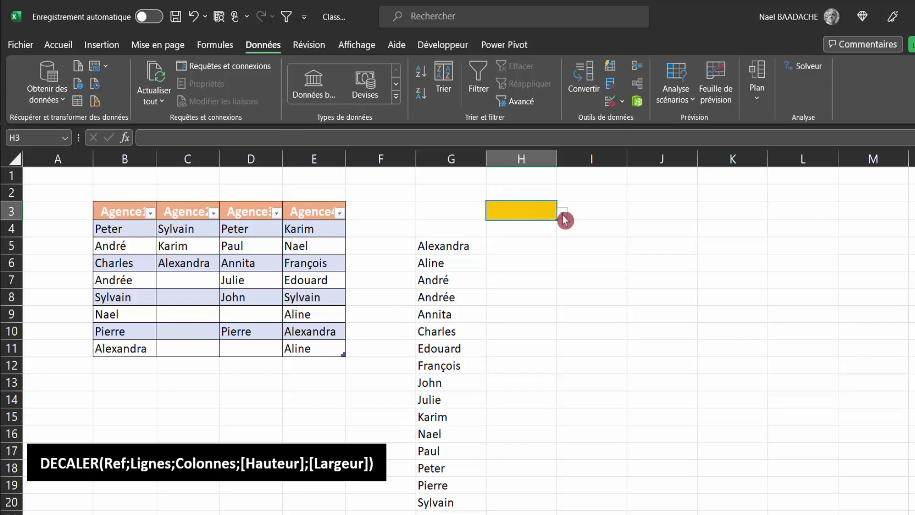
left_click(563, 214)
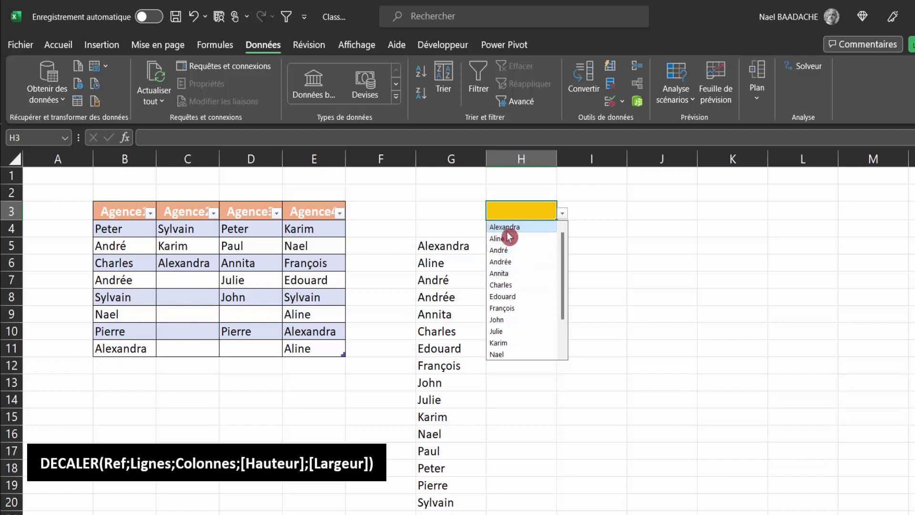
scroll(513, 257, "down", 2)
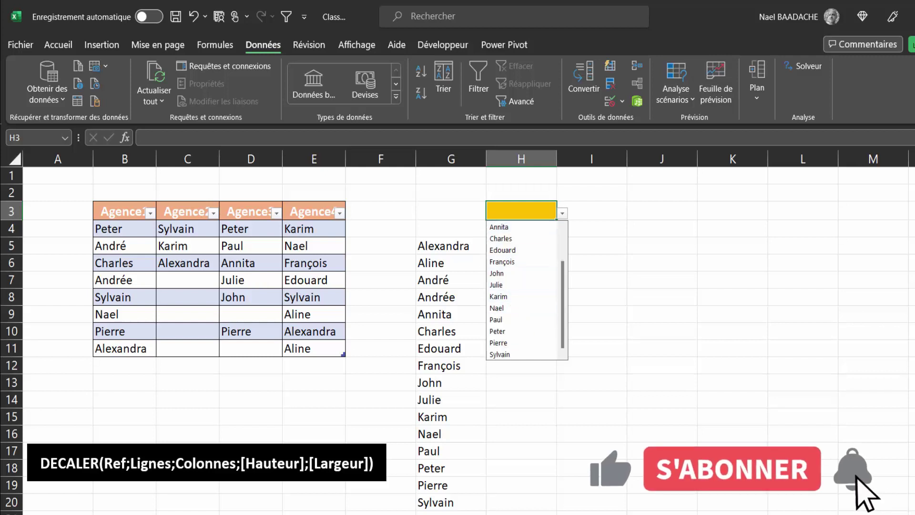
key("Escape")
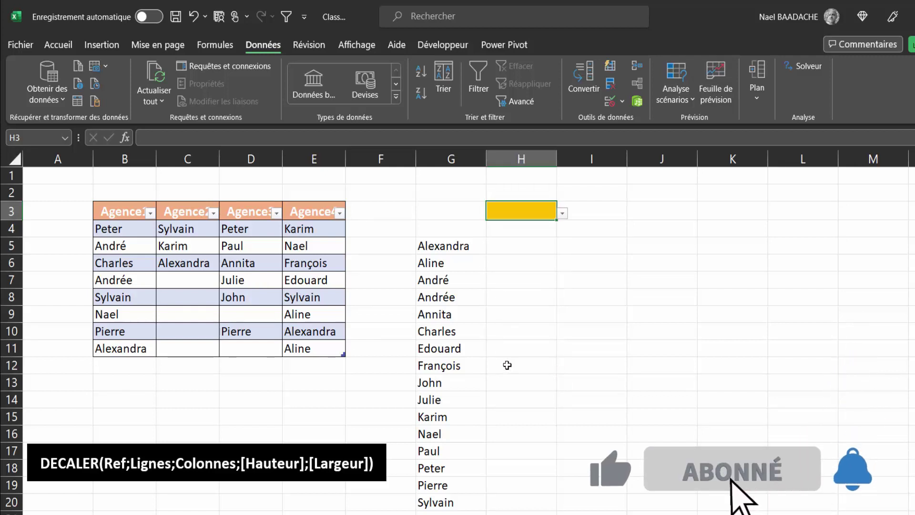
left_click_drag(125, 212, 249, 236)
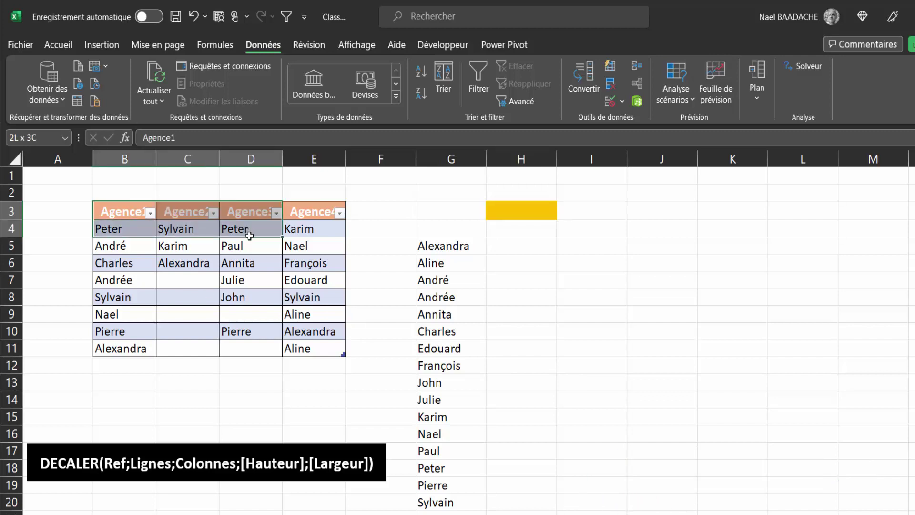
left_click(302, 270)
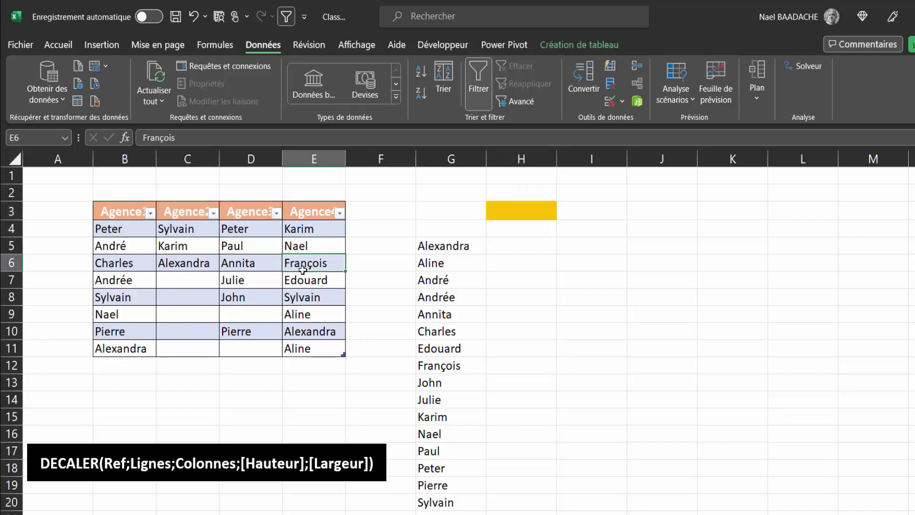